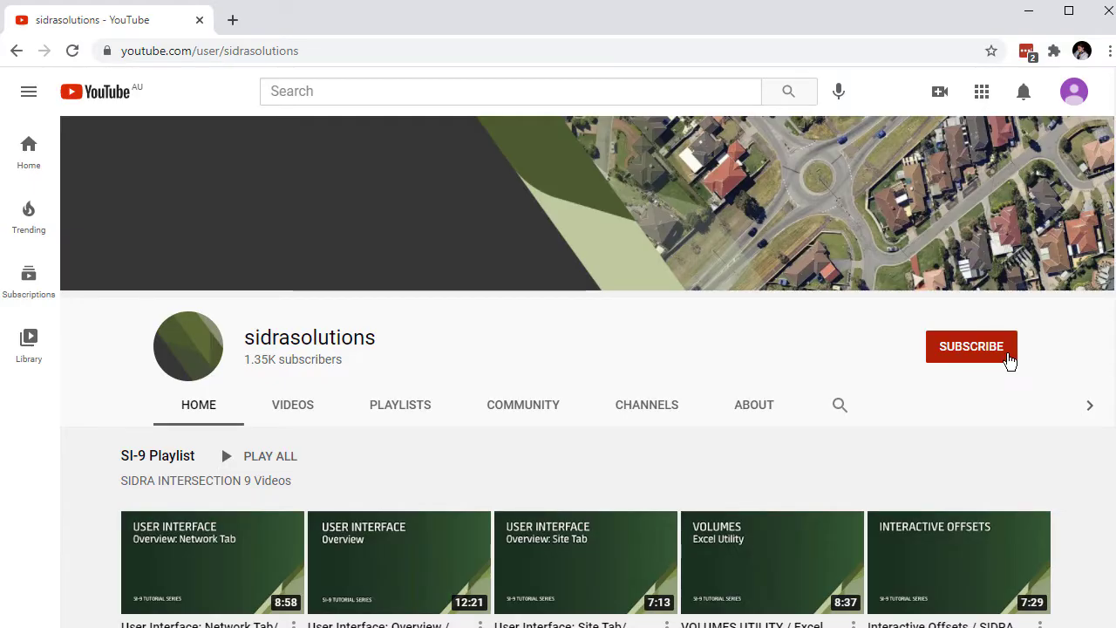
# Subscribe to sidrasolutions with all notifications and draft a content-suggestion comment
pyautogui.click(1009, 360)
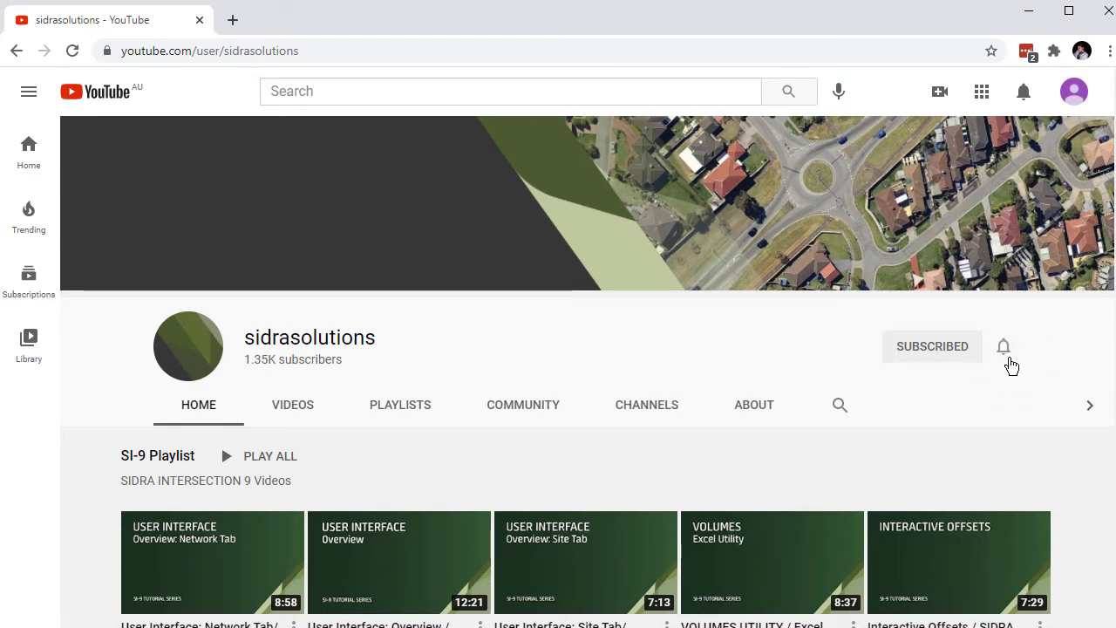
pyautogui.click(1007, 353)
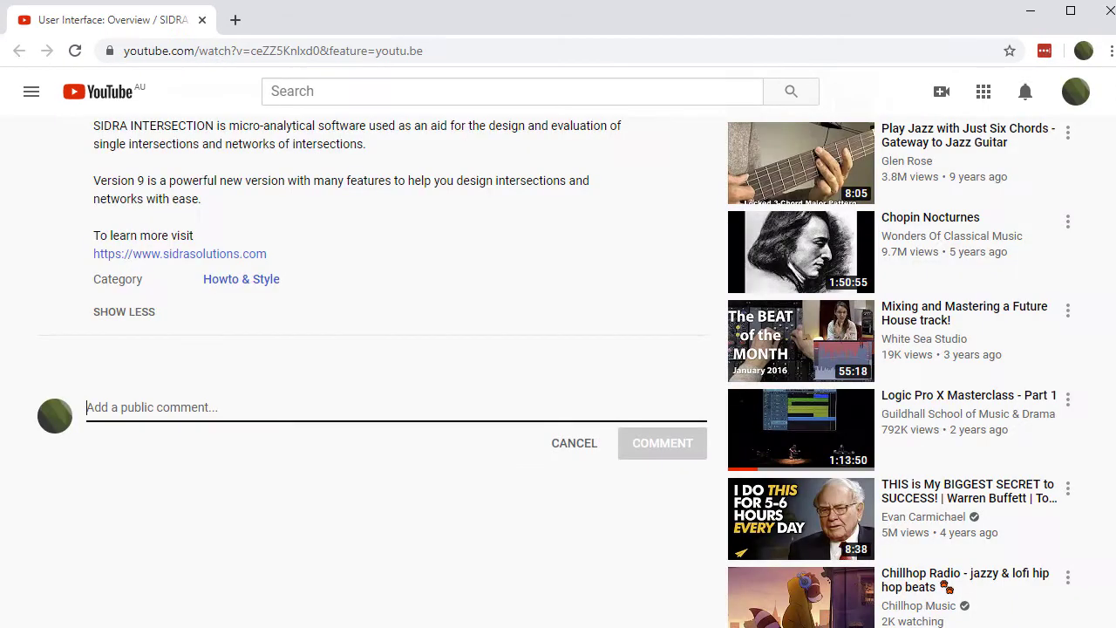
pyautogui.write('Leave your suggestions for content here in the YouTube comment box!')
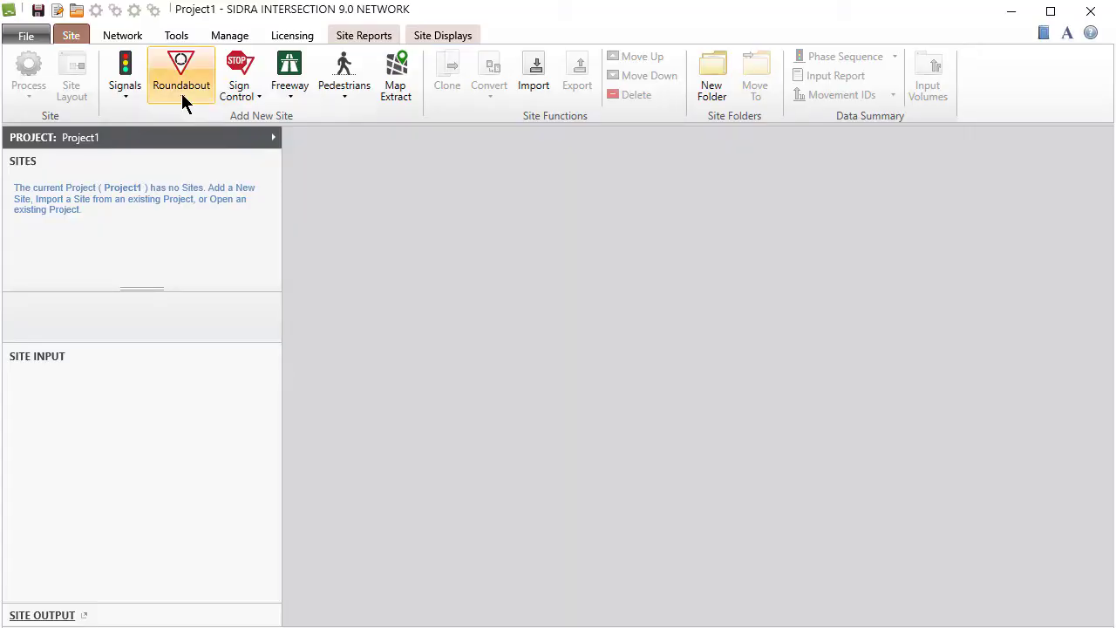
# Add a Roundabout (Unsignalised) 2-lane site, Site1, to the project
pyautogui.click(181, 93)
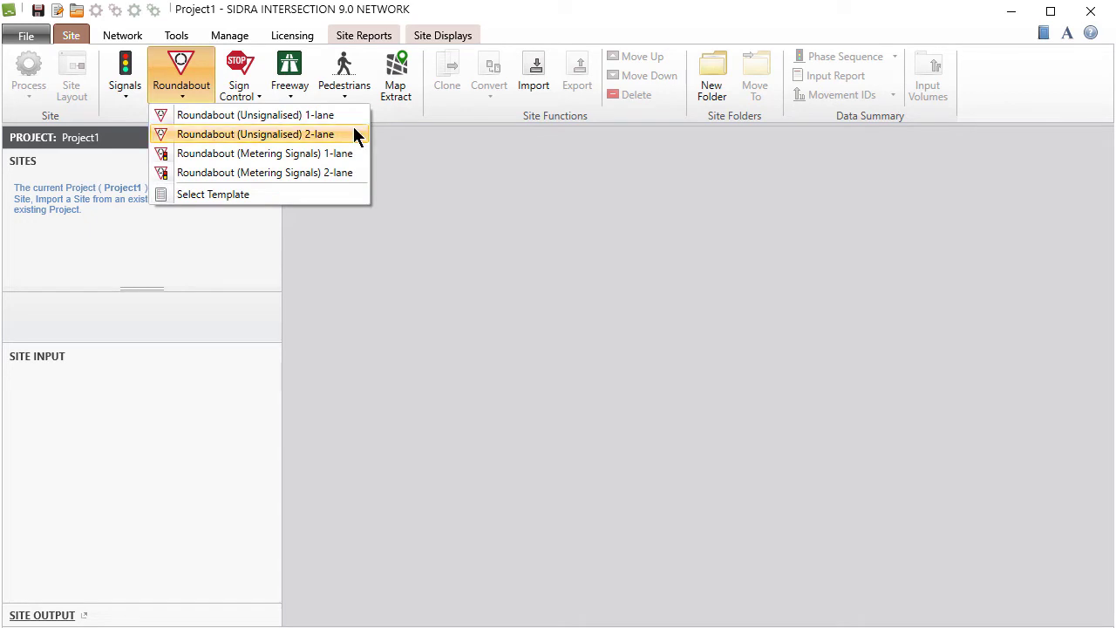
pyautogui.click(354, 133)
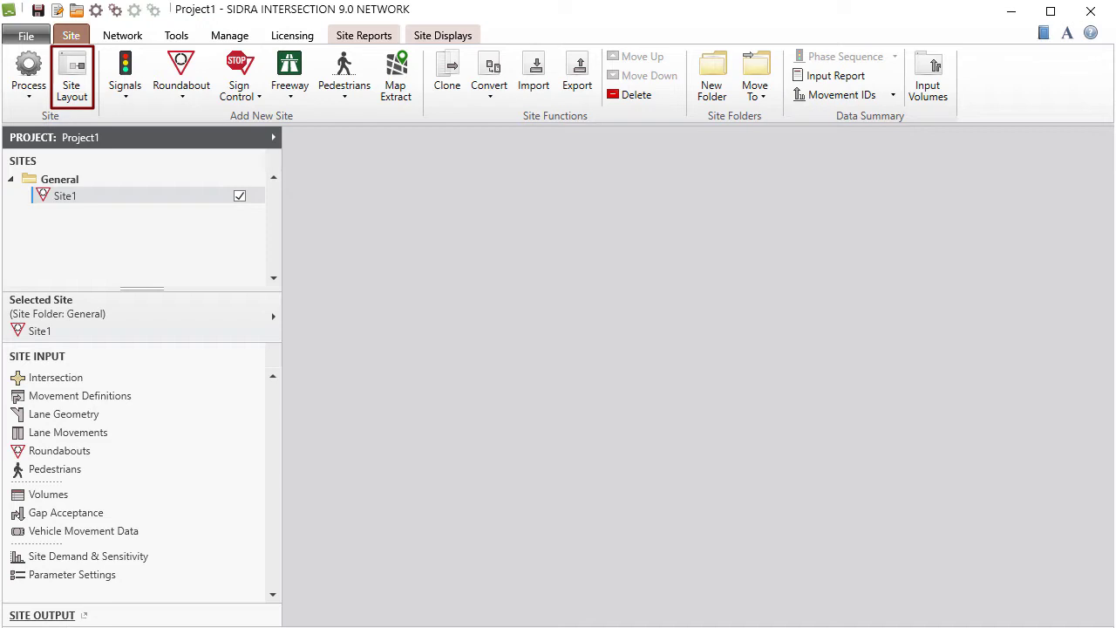
# Open Site1's four-leg roundabout layout drawing and bring up its input context menu
pyautogui.doubleClick(115, 195)
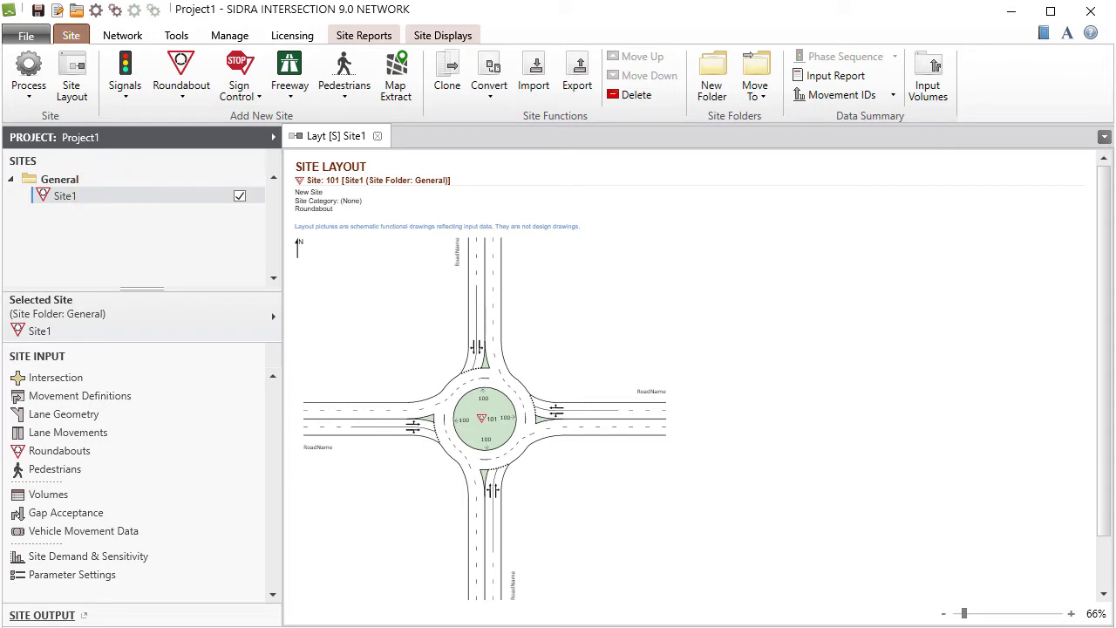
pyautogui.click(149, 377)
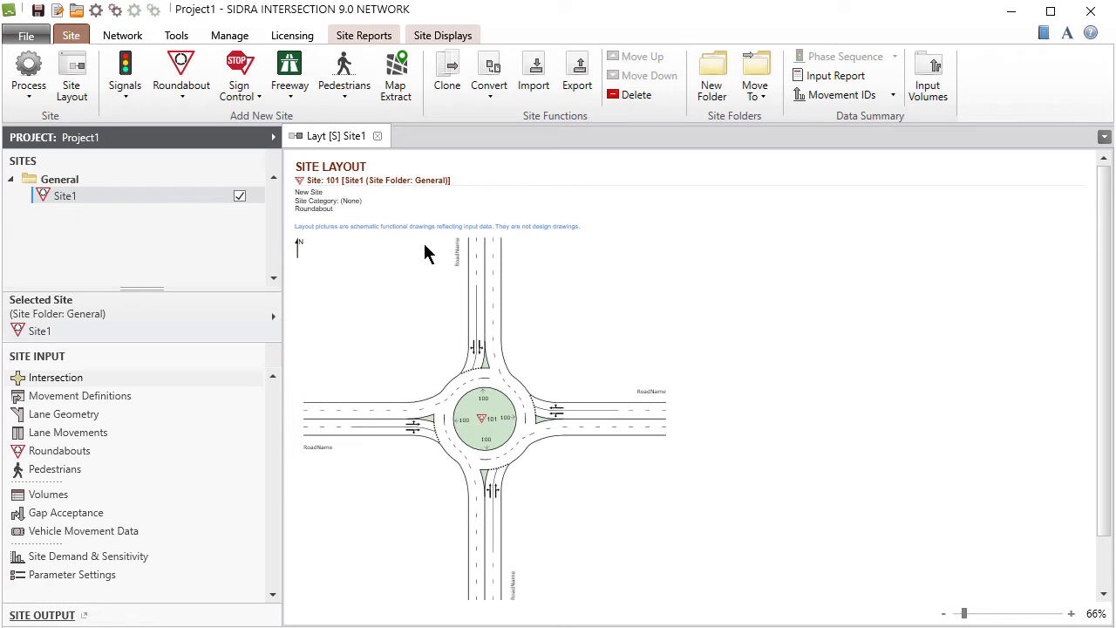
pyautogui.rightClick(424, 243)
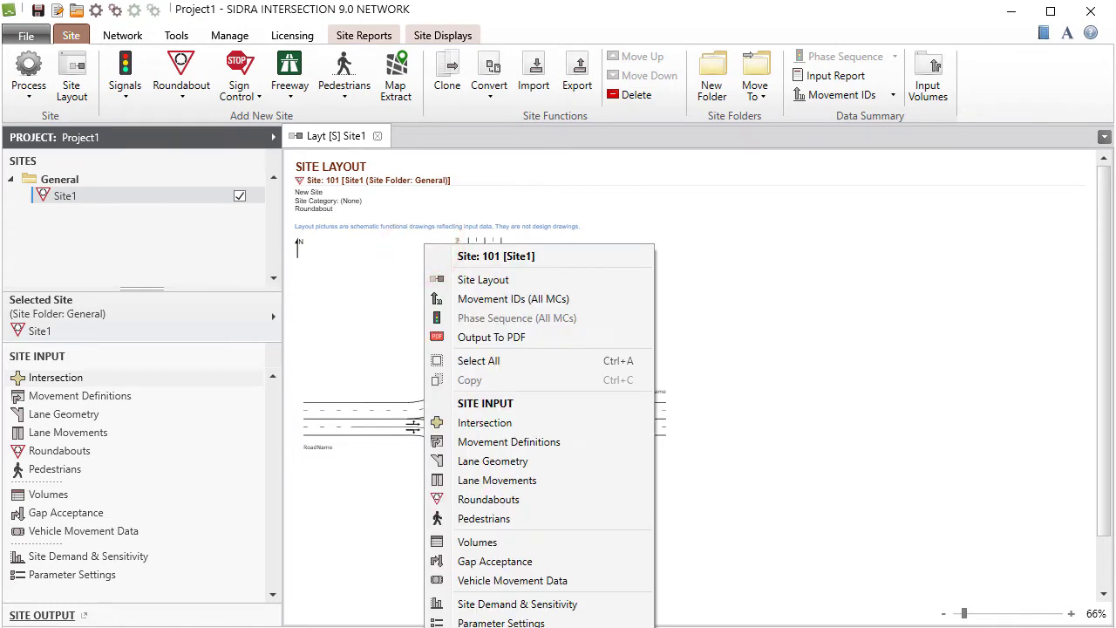
# Open Site1's Intersection dialog, check its Help, and return to the site fields
pyautogui.click(584, 422)
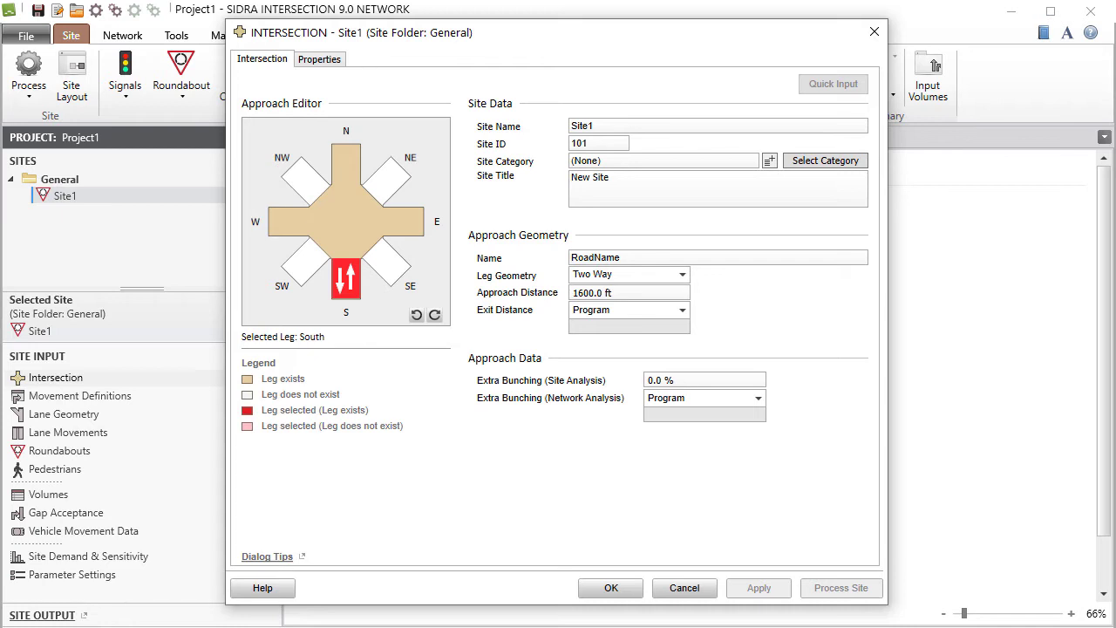
pyautogui.click(286, 589)
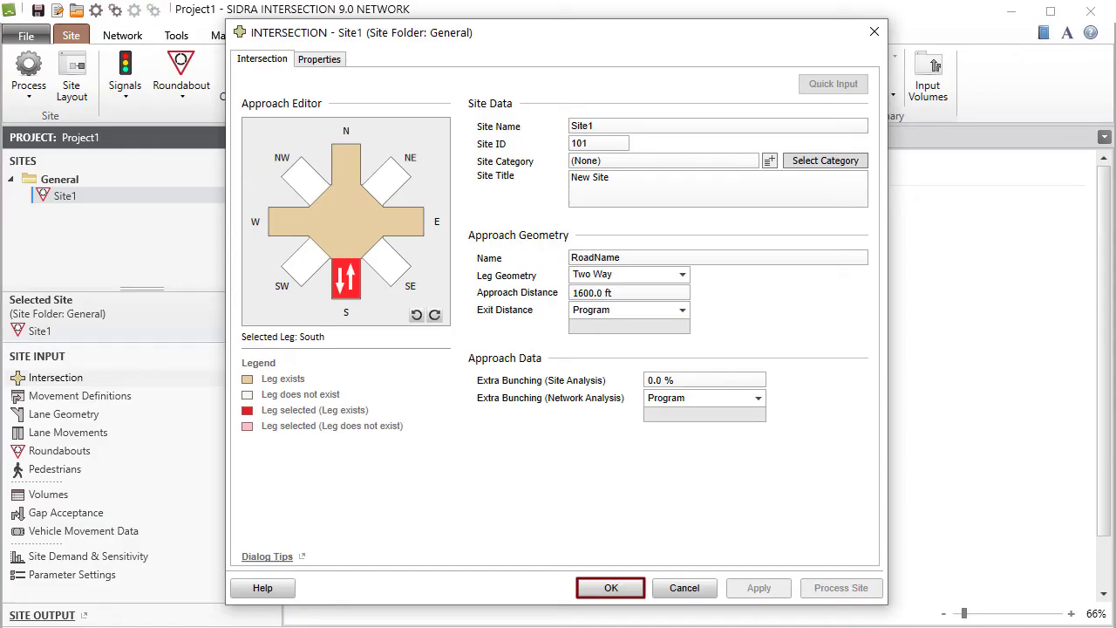
pyautogui.press('Tab')
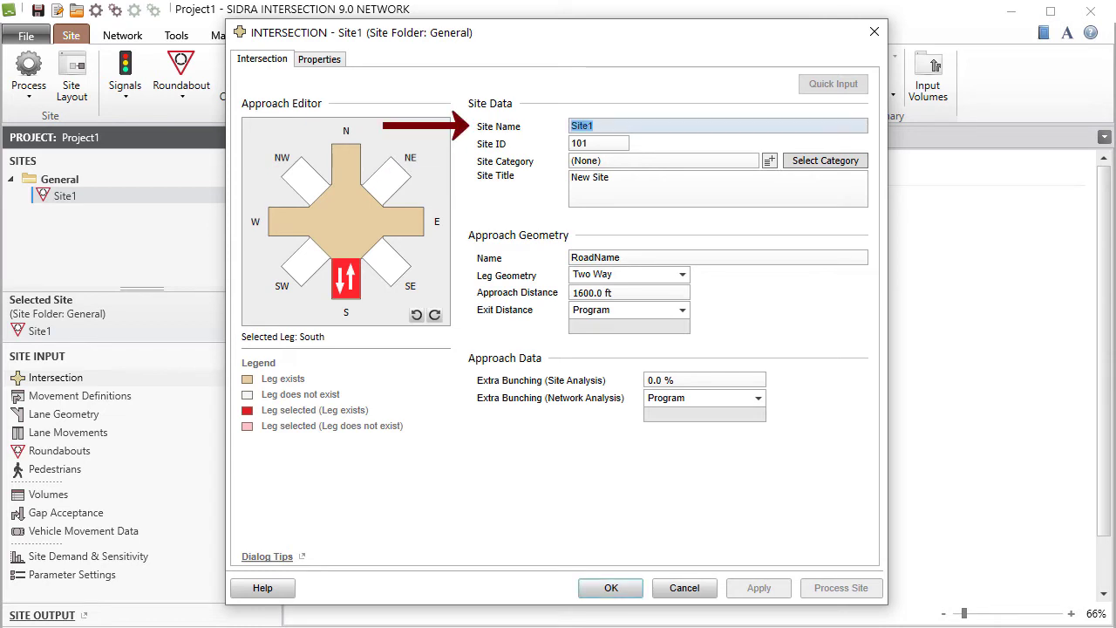
# Name the site Roundabout 1R and set its category to New Design
pyautogui.write('Roundabout 1R')
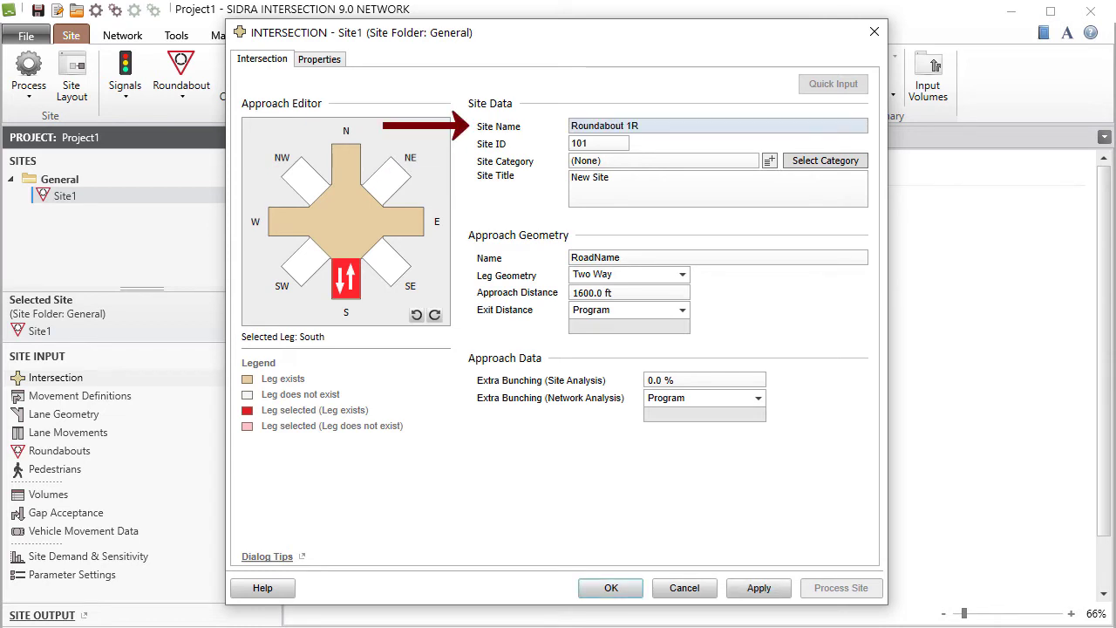
pyautogui.press('Tab')
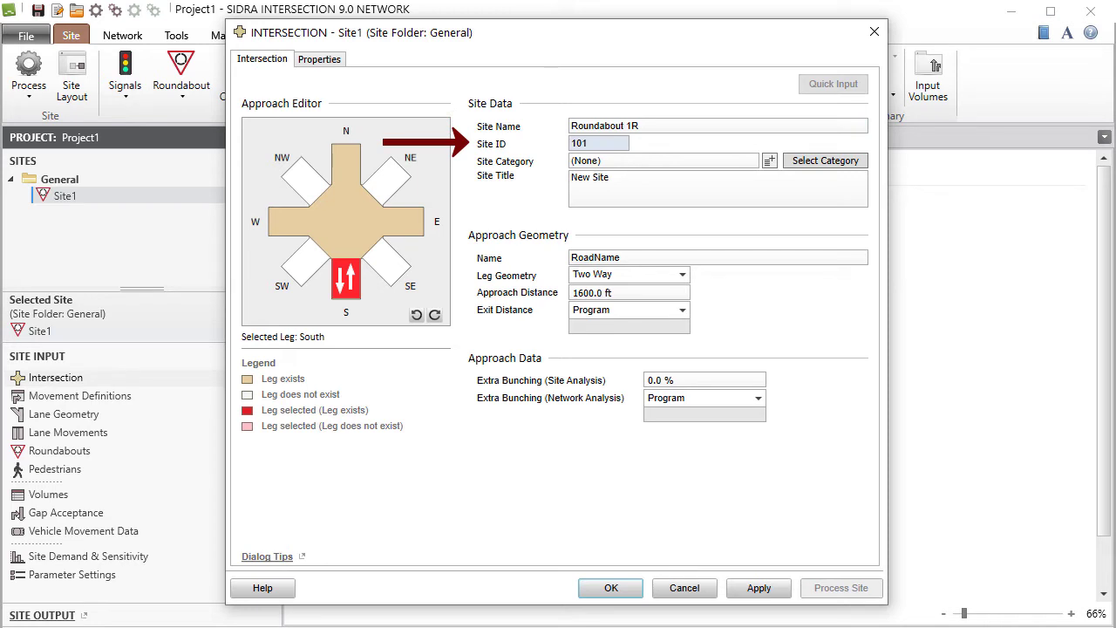
pyautogui.press('Tab')
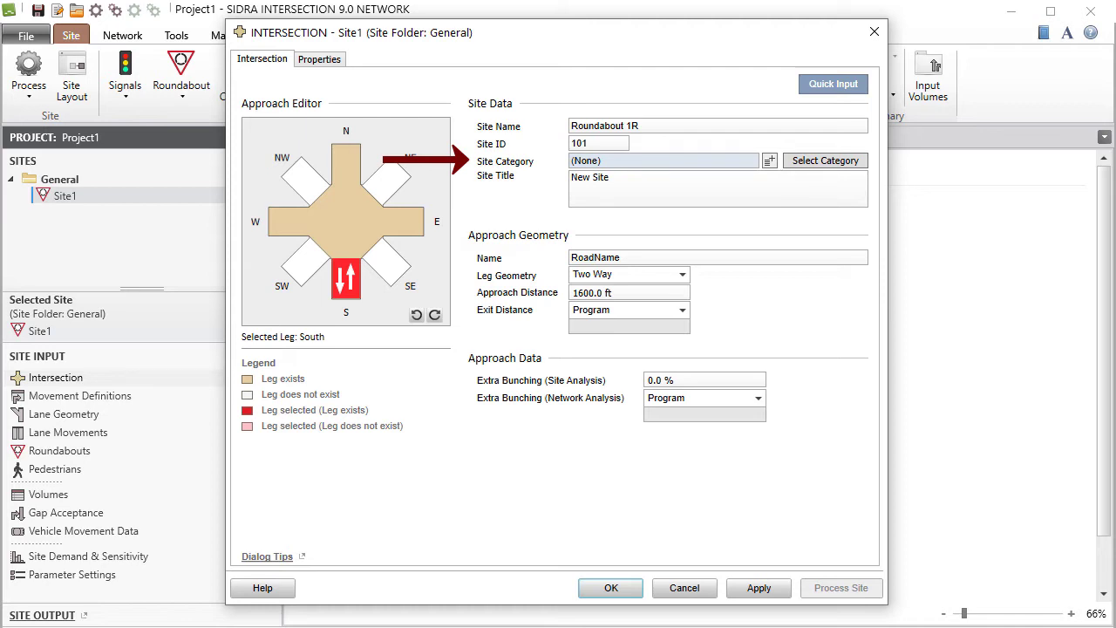
pyautogui.click(859, 164)
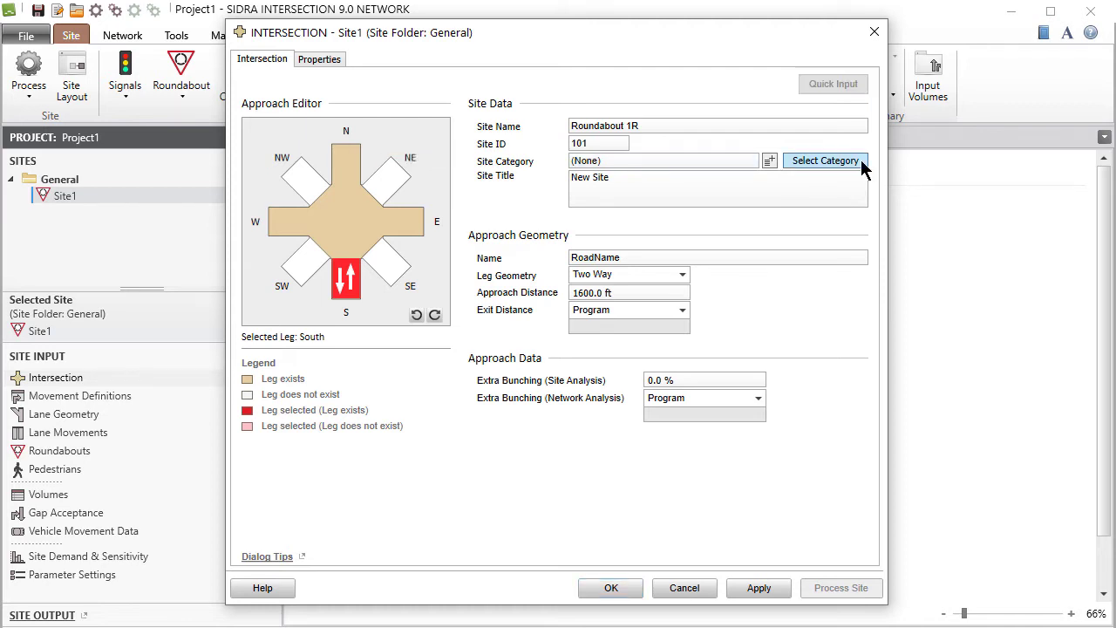
pyautogui.click(861, 166)
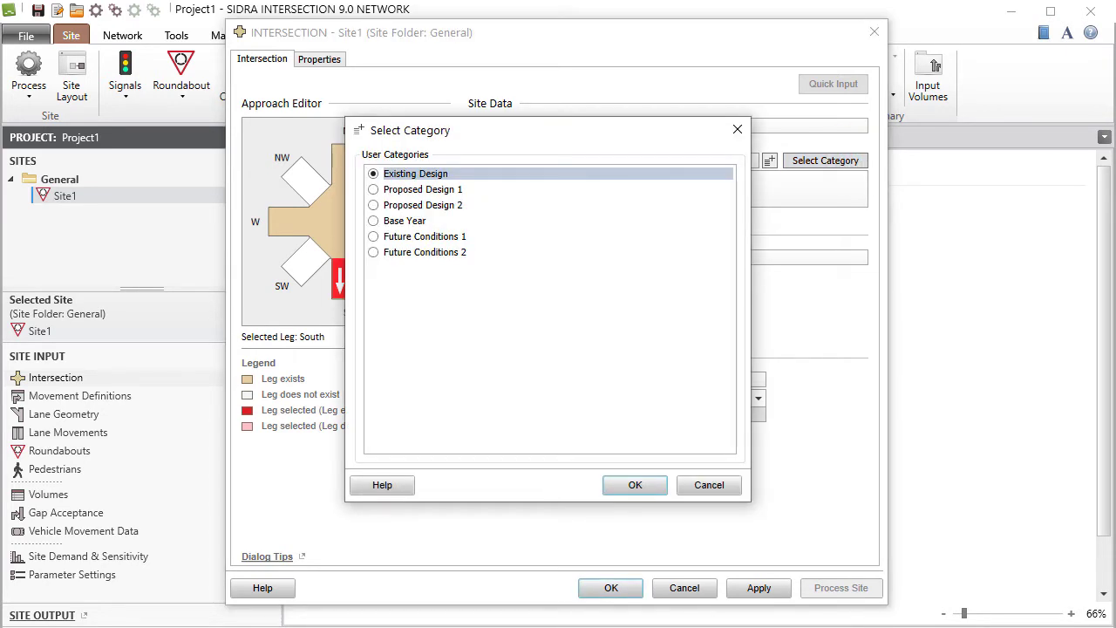
pyautogui.press('Escape')
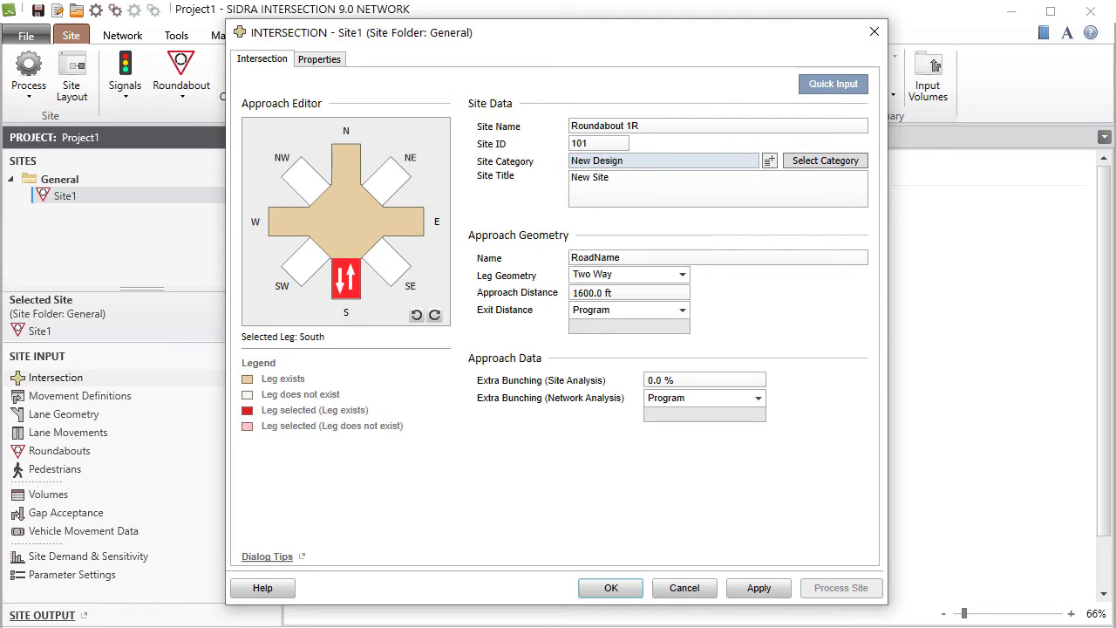
pyautogui.click(773, 162)
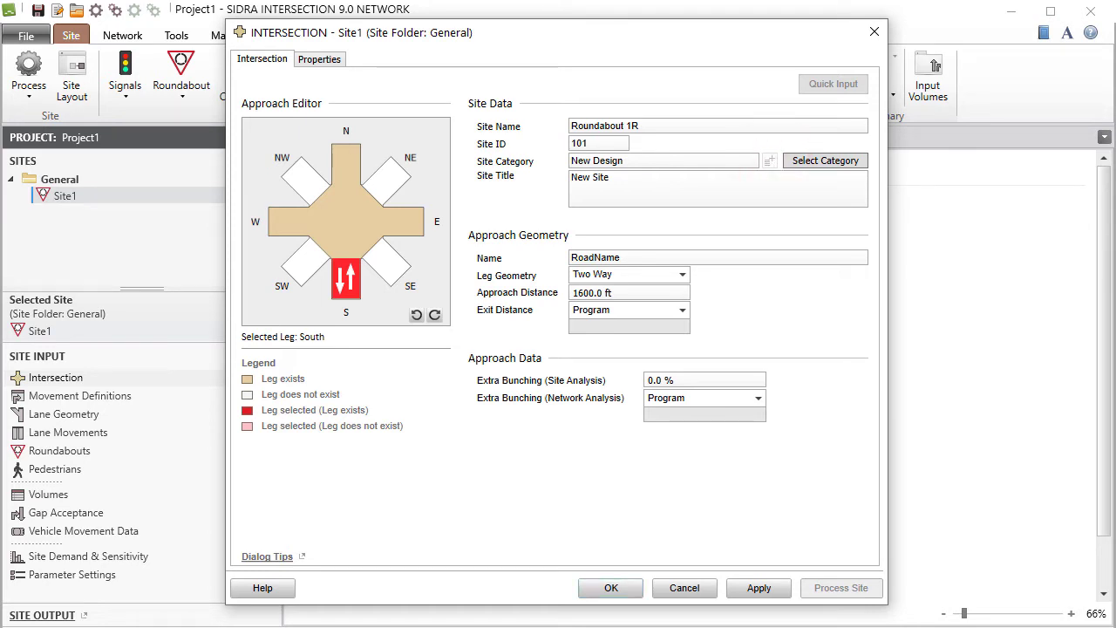
pyautogui.click(862, 166)
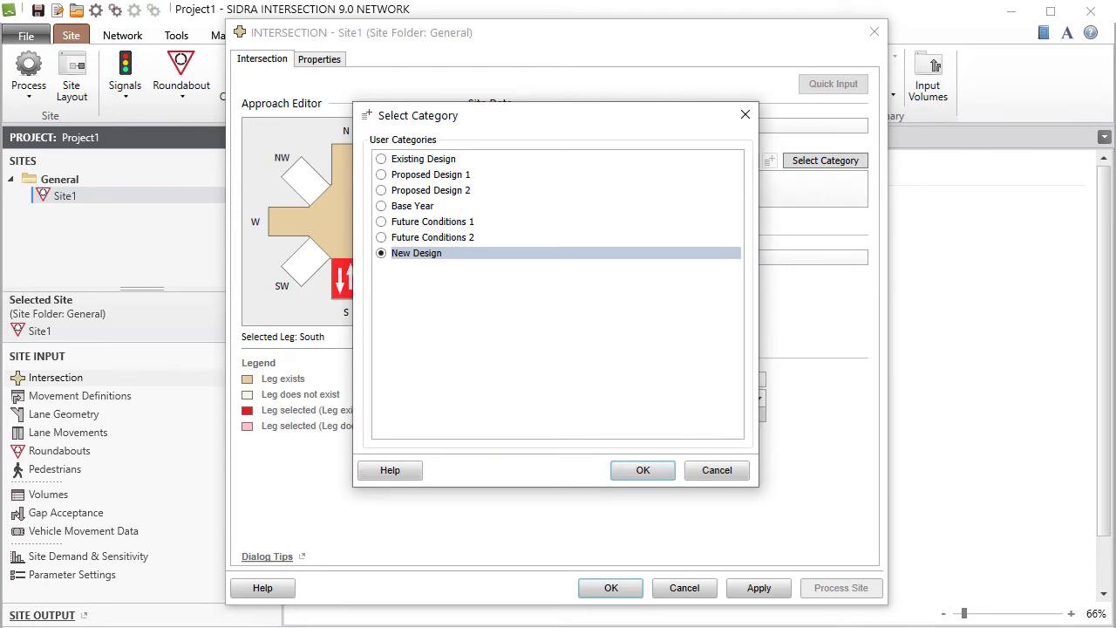
pyautogui.press('Return')
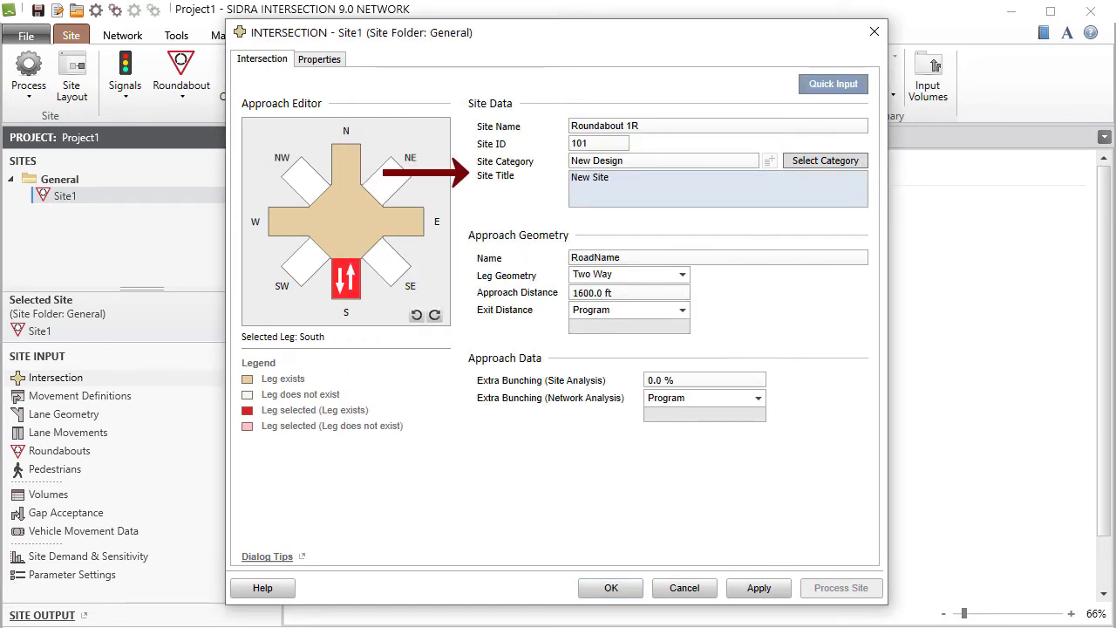
# Title the site 'Three-Leg Roundabout Example with Bypass Lane for Buses and Taxis and U Turn on East Leg'
pyautogui.write('Three-Leg Roundabout Example with Bypass Lane for Buses and Taxis and U Turn on East Leg')
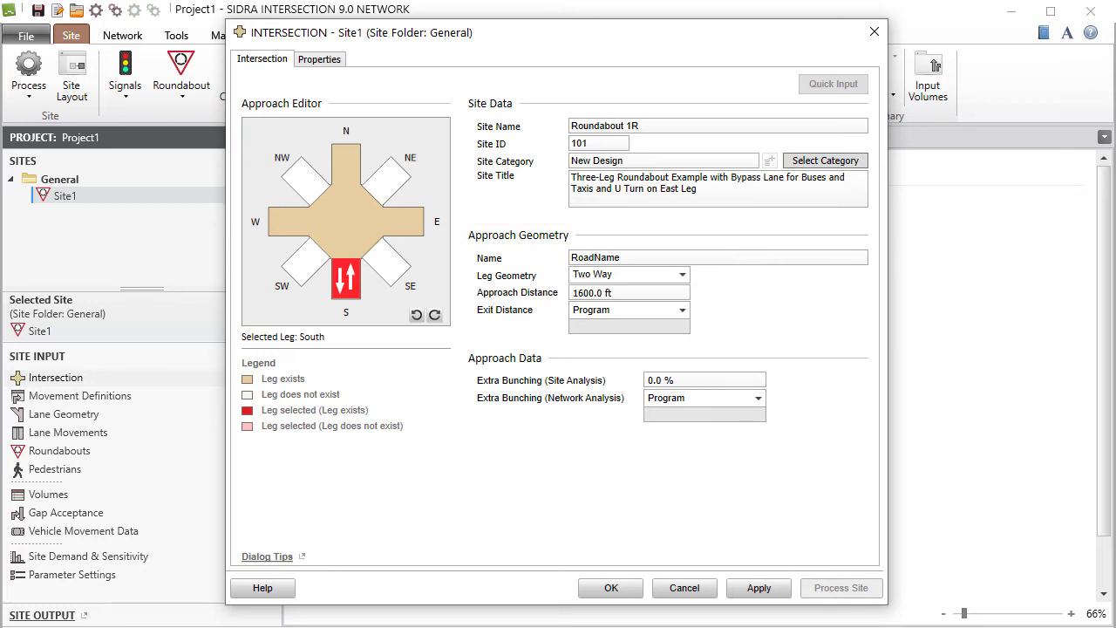
pyautogui.click(285, 224)
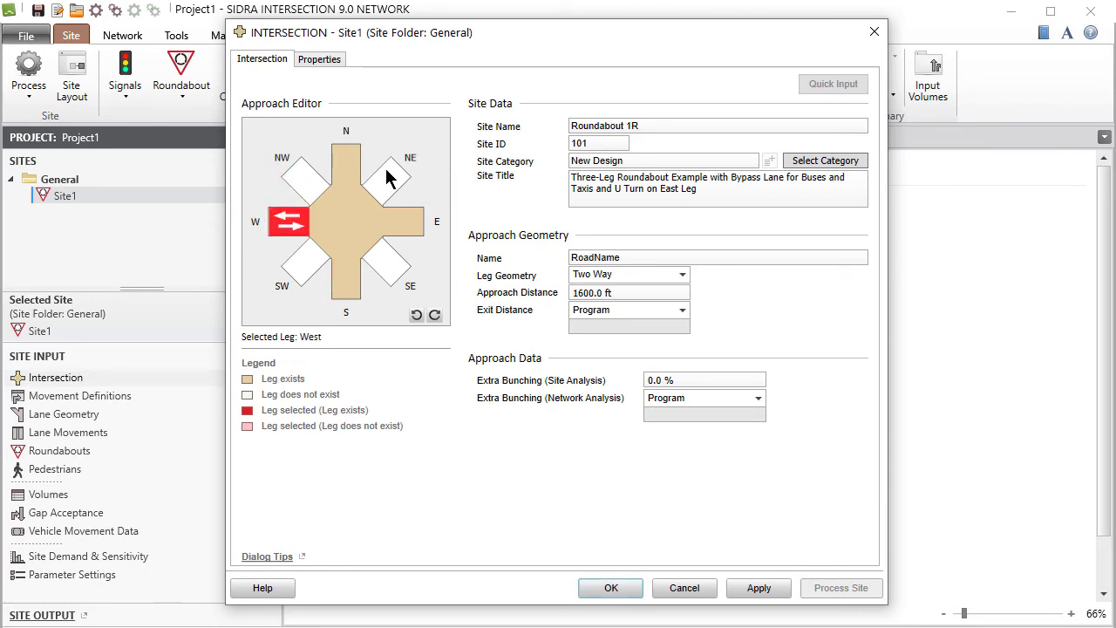
pyautogui.click(388, 177)
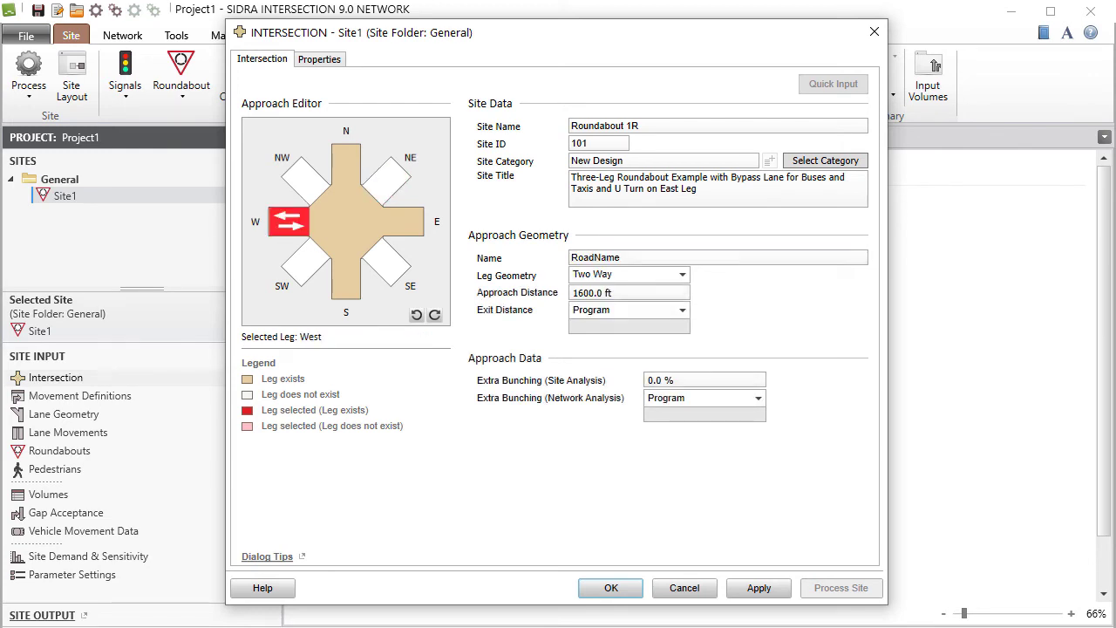
pyautogui.click(417, 315)
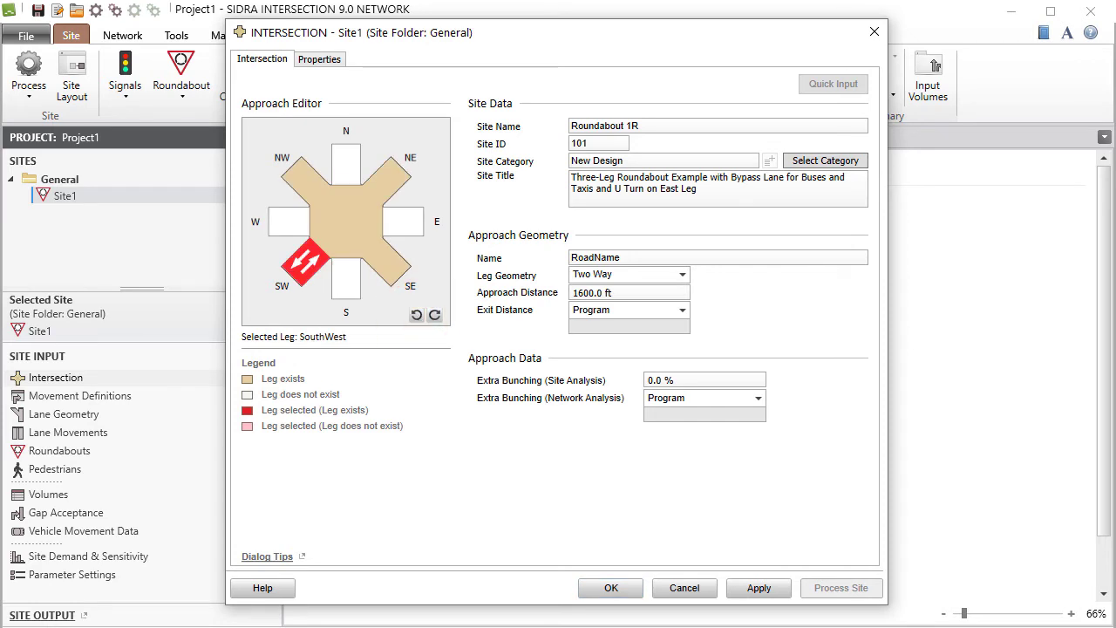
pyautogui.click(434, 315)
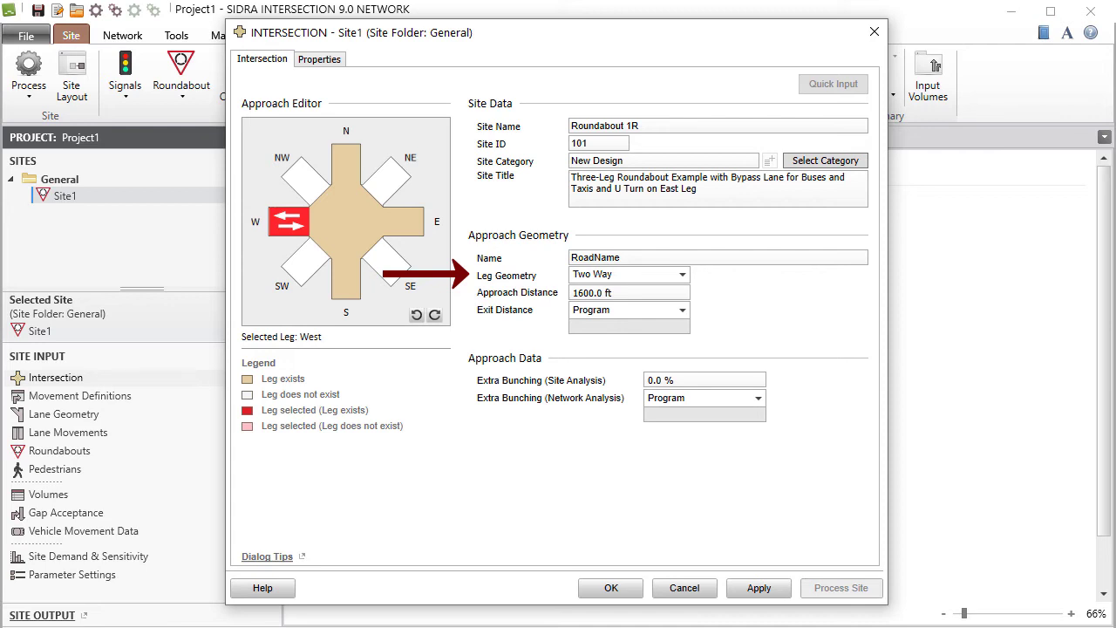
# Remove the north leg so the roundabout has three legs
pyautogui.click(339, 152)
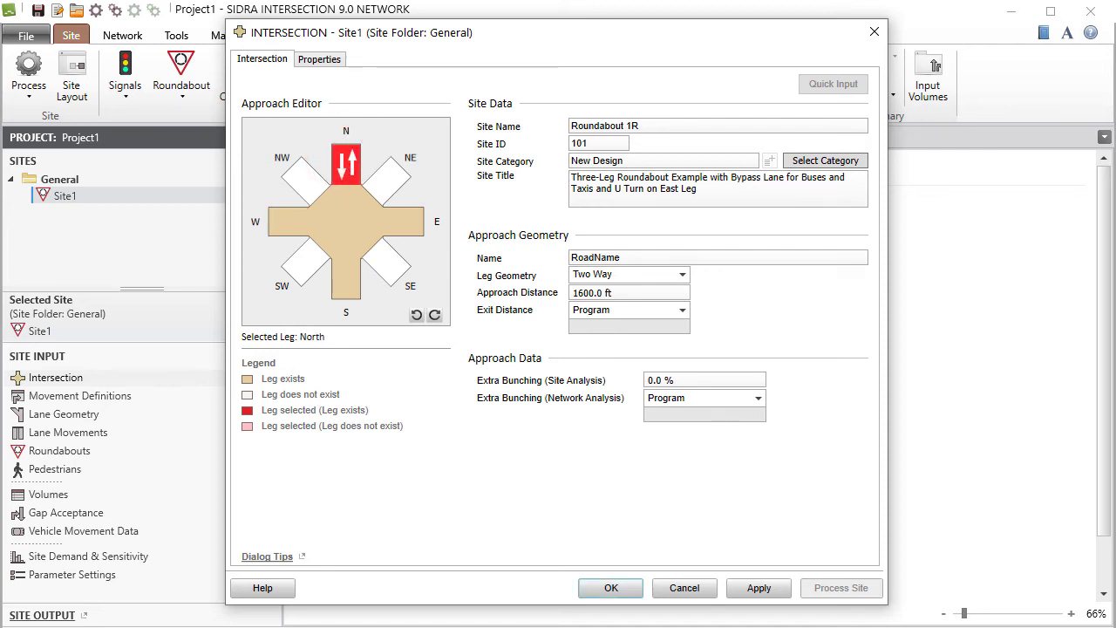
pyautogui.click(682, 274)
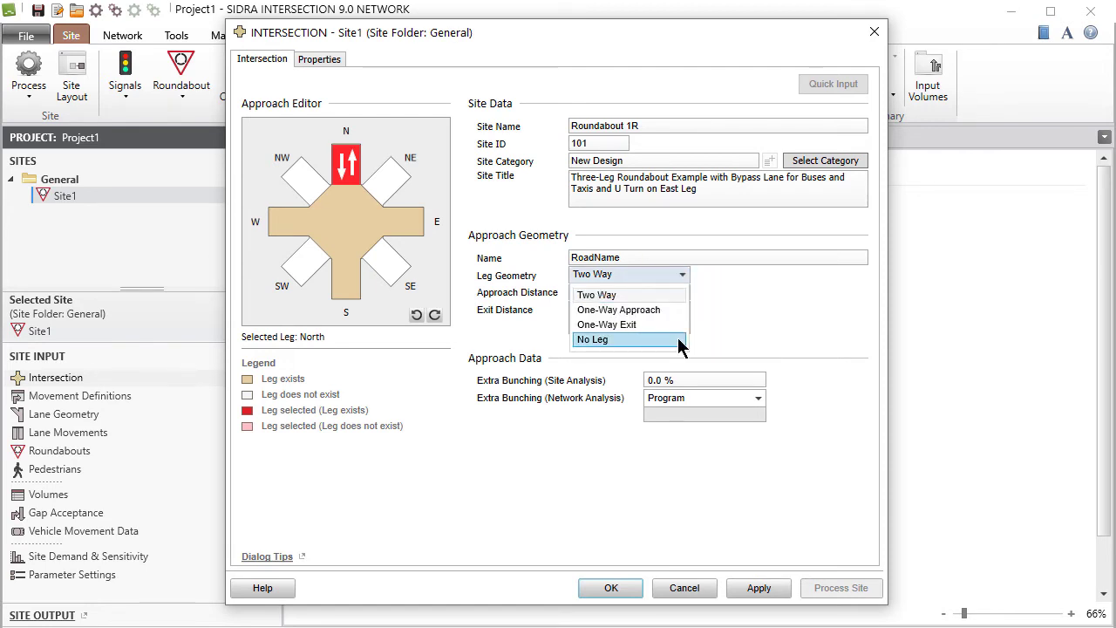
pyautogui.click(678, 340)
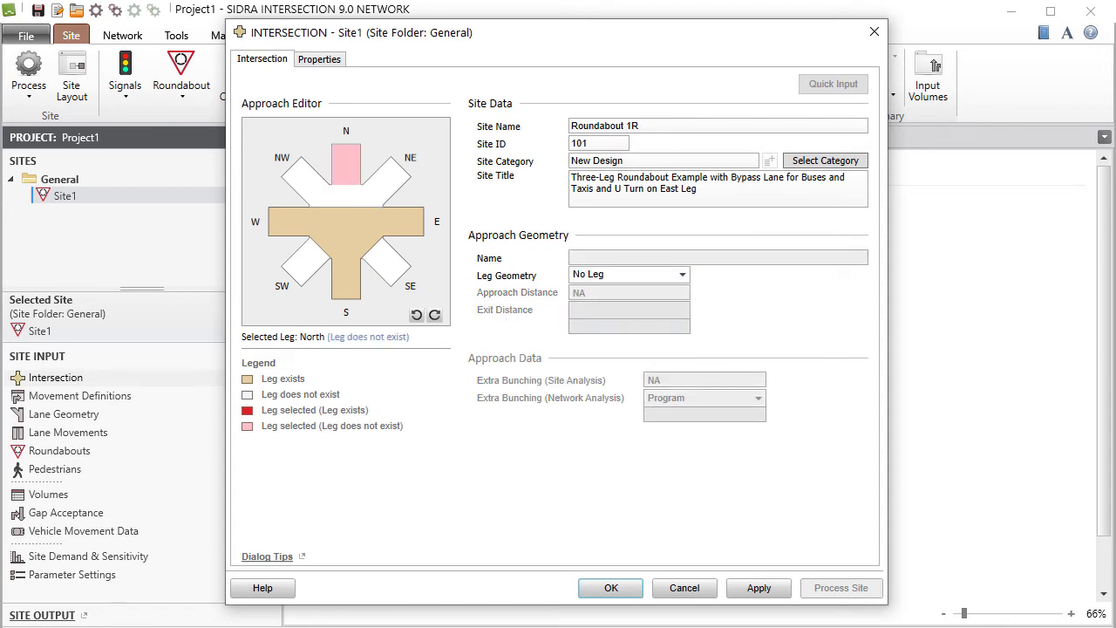
pyautogui.rightClick(341, 159)
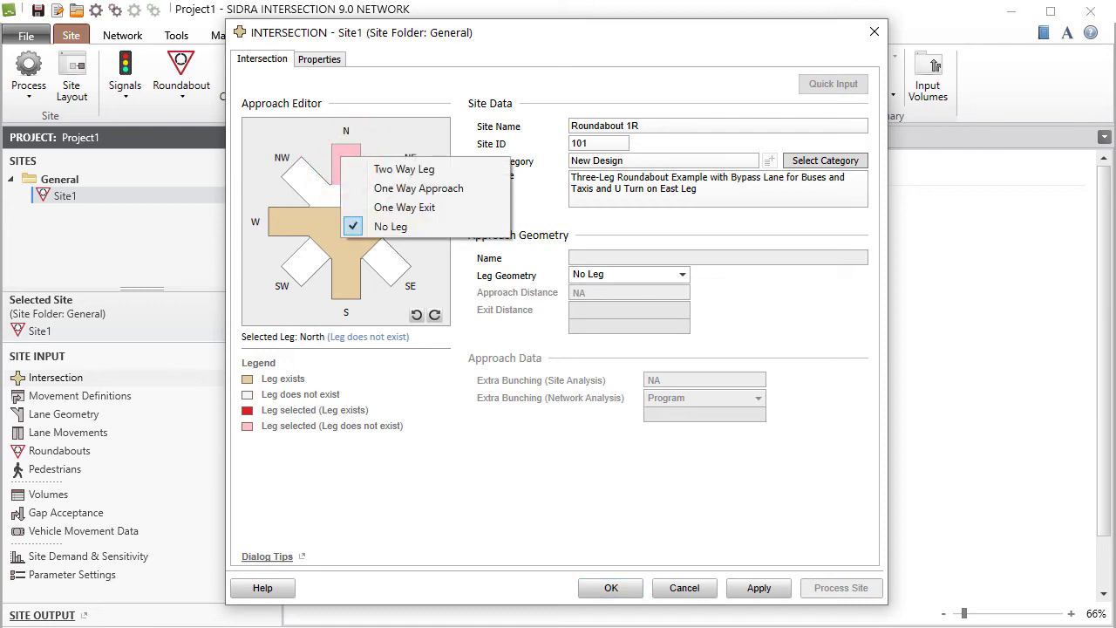
pyautogui.press('Escape')
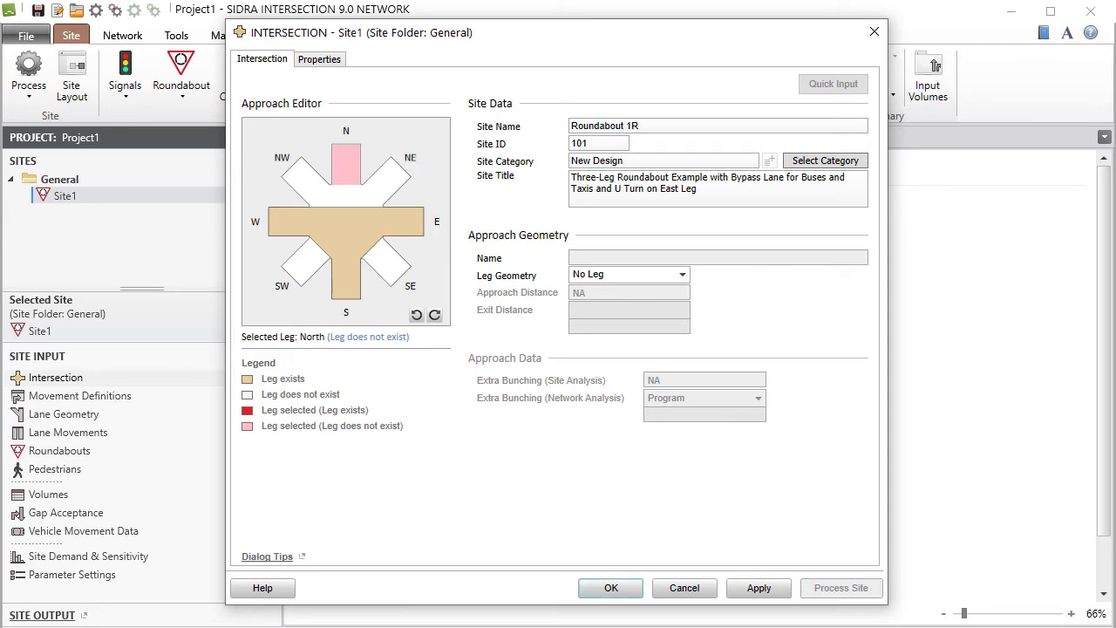
# Name the south leg Alpha Street
pyautogui.click(342, 281)
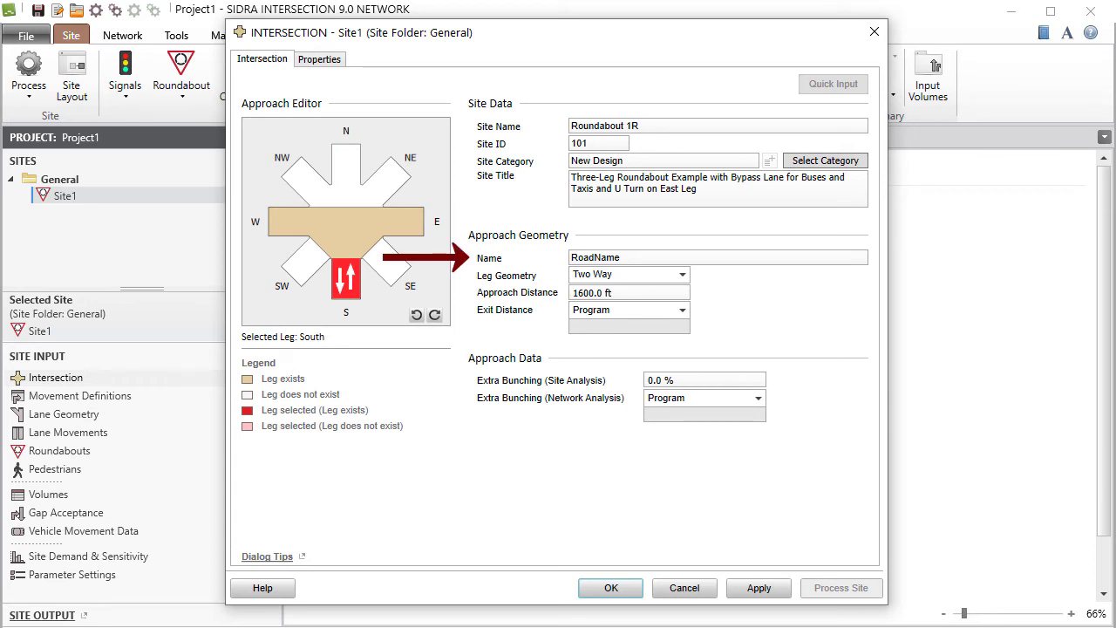
pyautogui.click(623, 258)
pyautogui.doubleClick(623, 257)
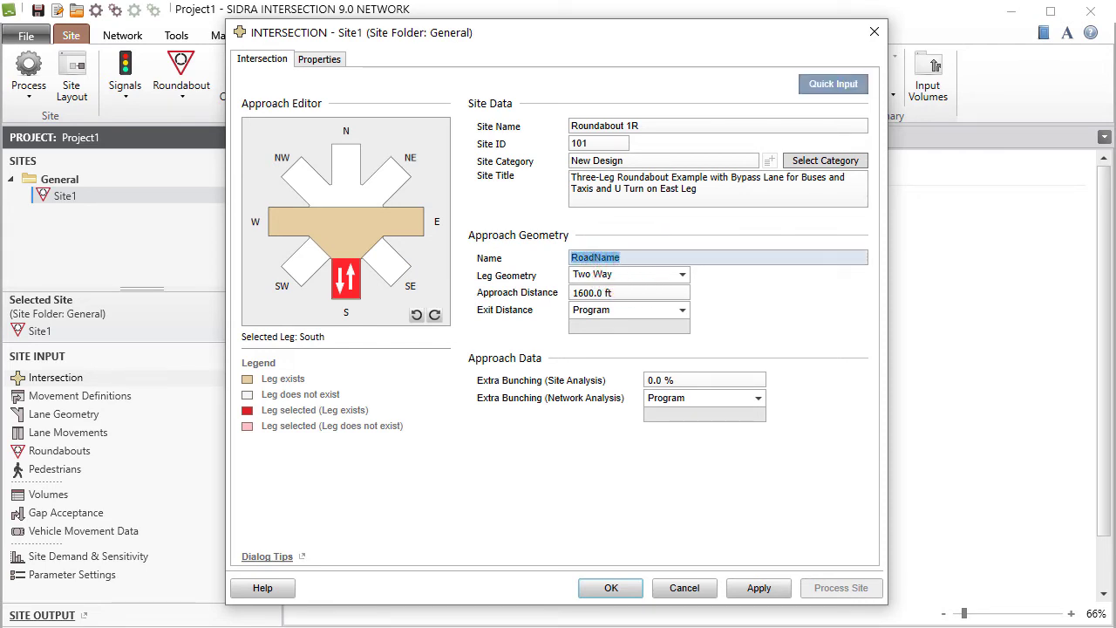
pyautogui.write('Alpha Street')
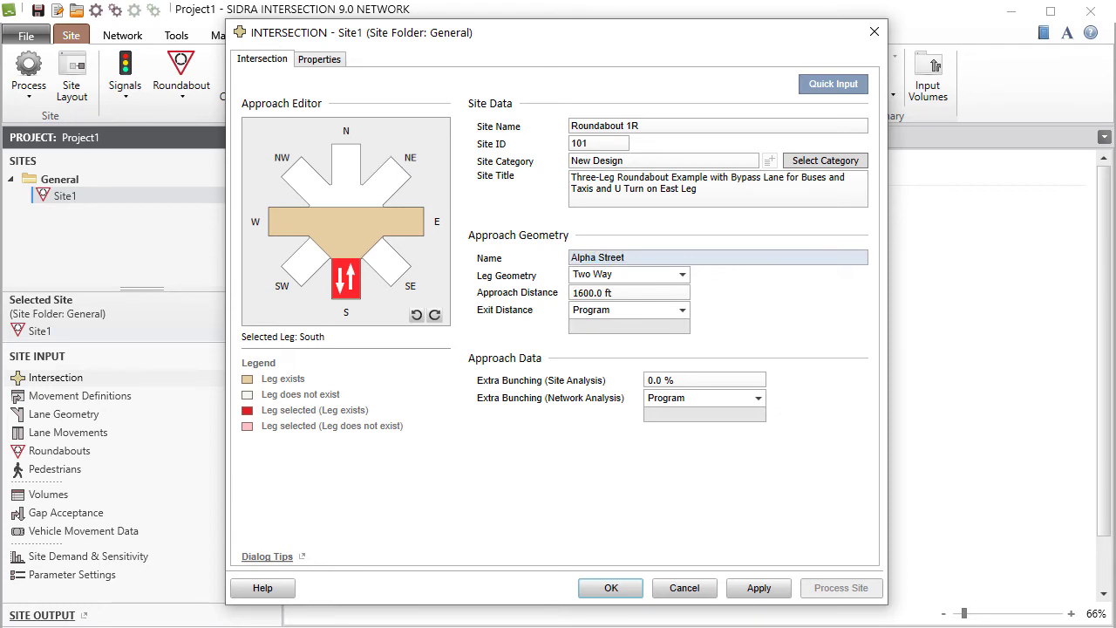
pyautogui.press('Tab')
# Name both the east and west legs Gamma Street
pyautogui.click(404, 216)
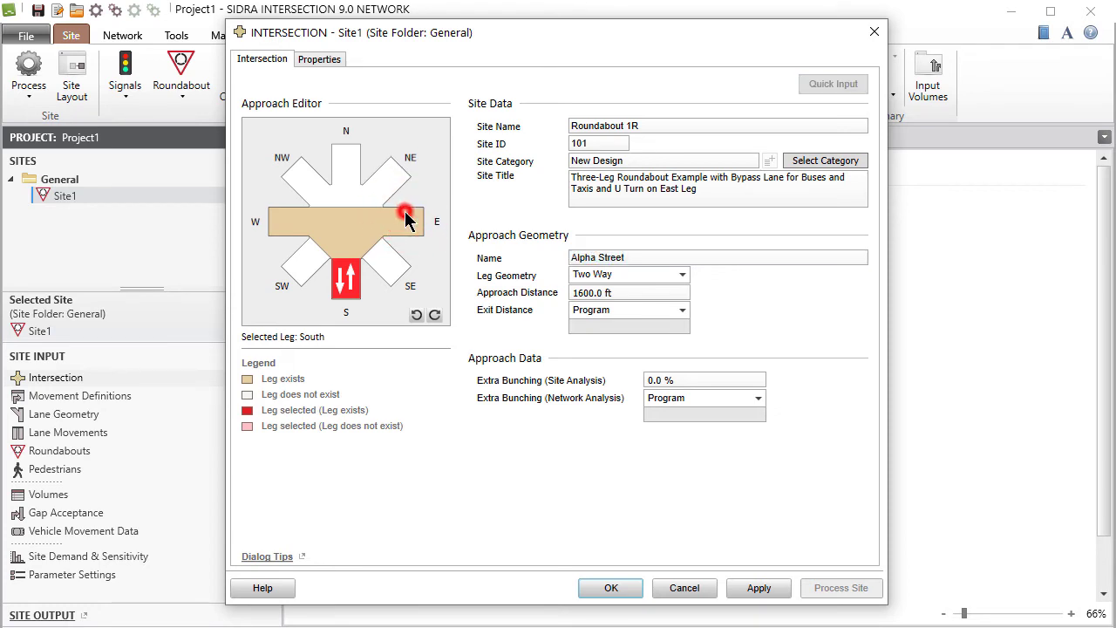
pyautogui.click(622, 257)
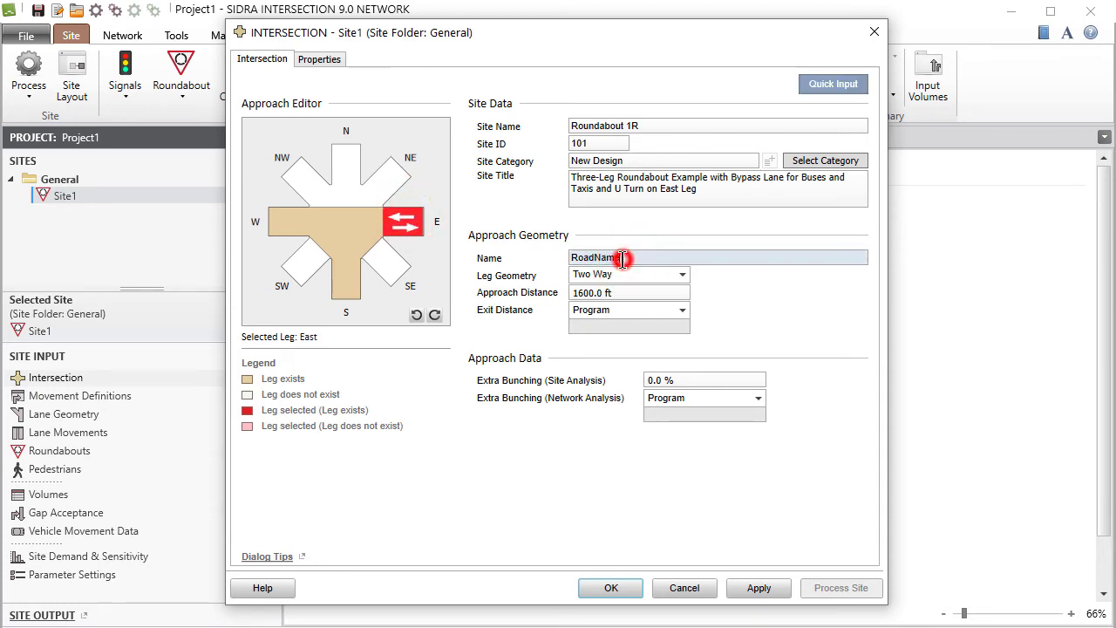
pyautogui.doubleClick(623, 257)
pyautogui.write('Gamma Street')
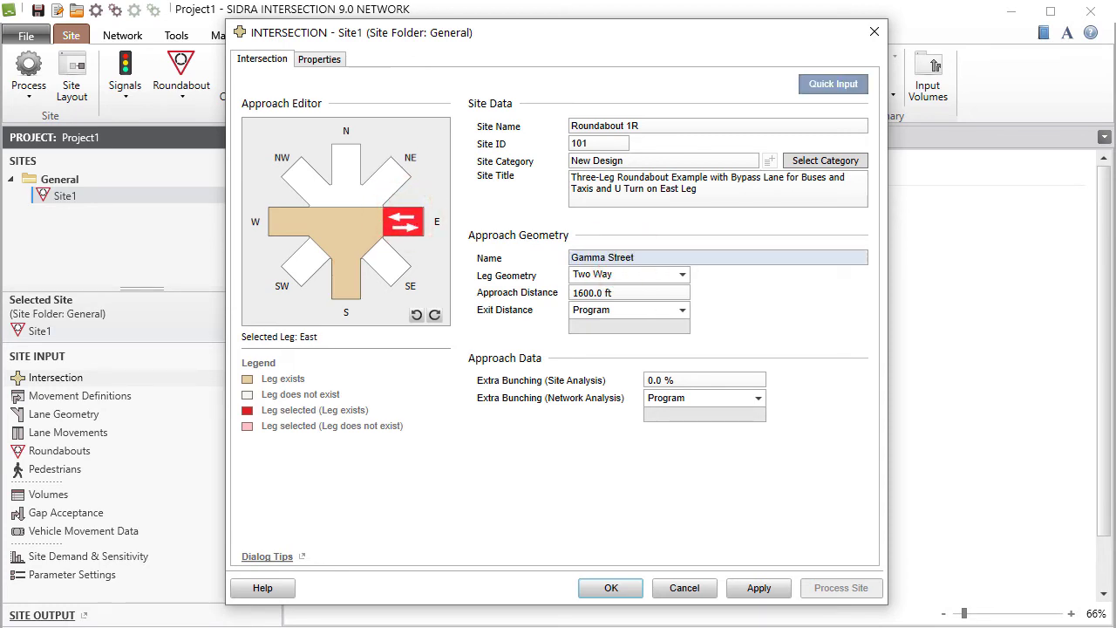
pyautogui.press('Tab')
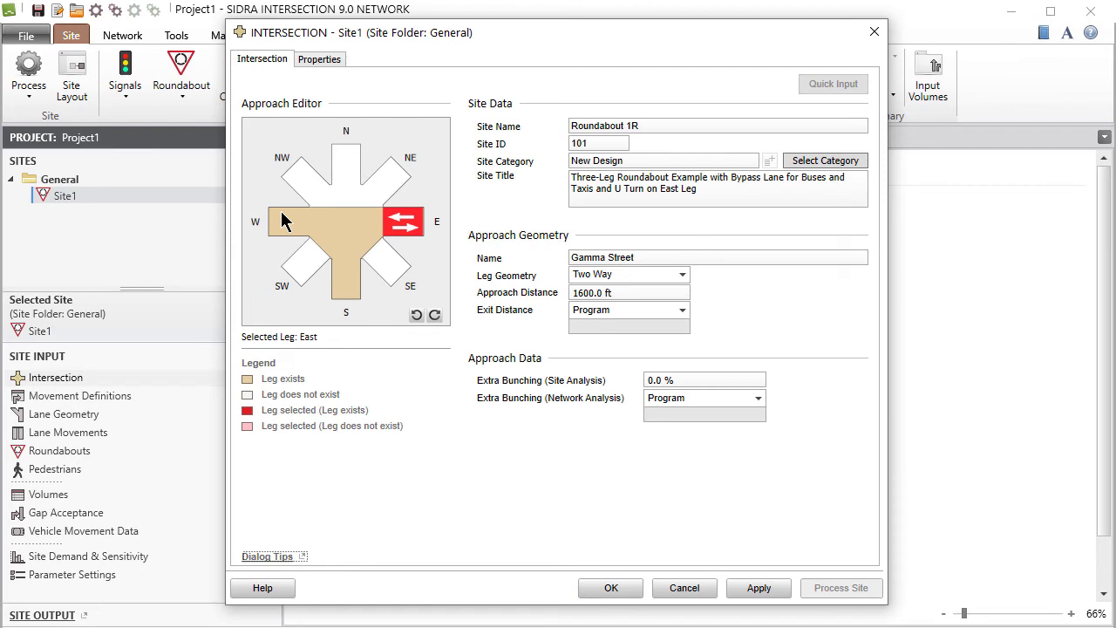
pyautogui.click(281, 218)
pyautogui.click(621, 257)
pyautogui.doubleClick(621, 257)
pyautogui.write('Gamma Street')
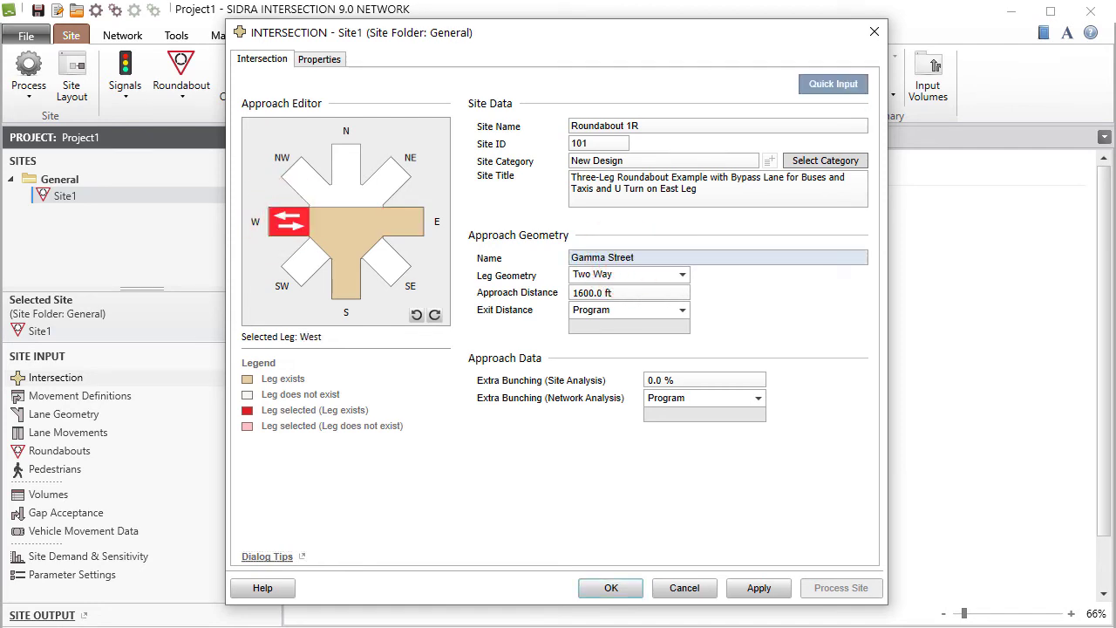
pyautogui.press('Tab')
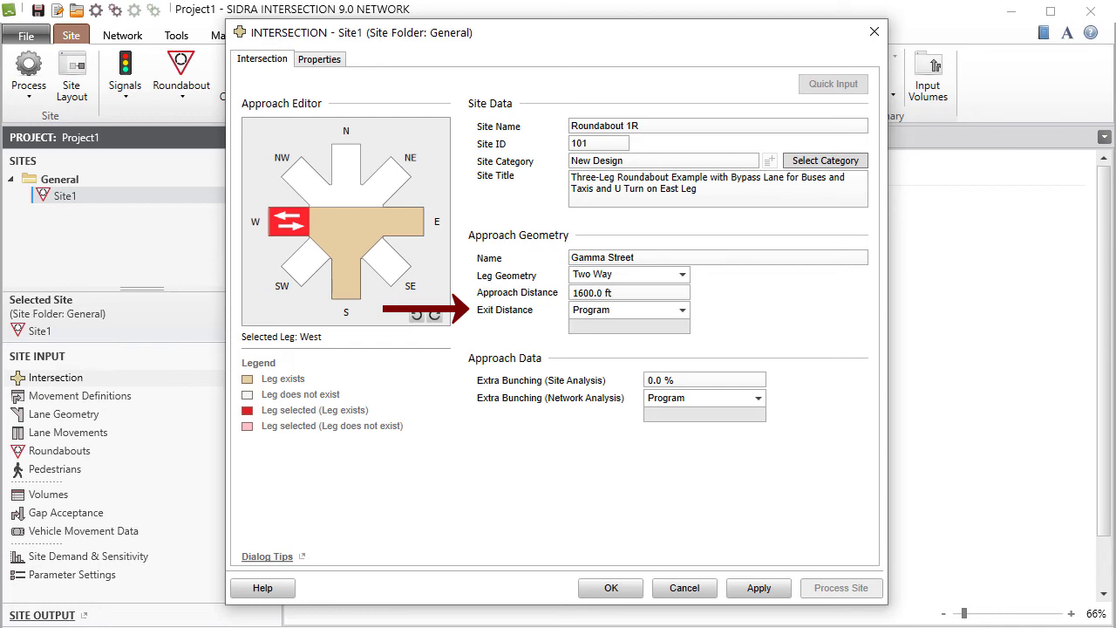
# Give the Alpha Street south leg a 700 ft approach distance
pyautogui.click(341, 274)
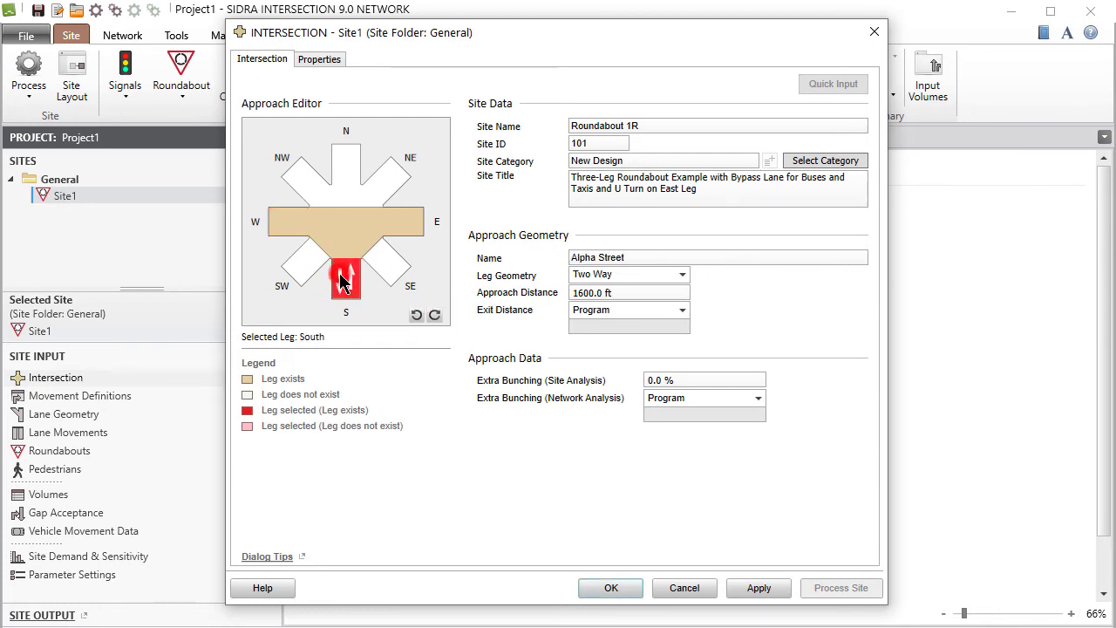
pyautogui.click(619, 291)
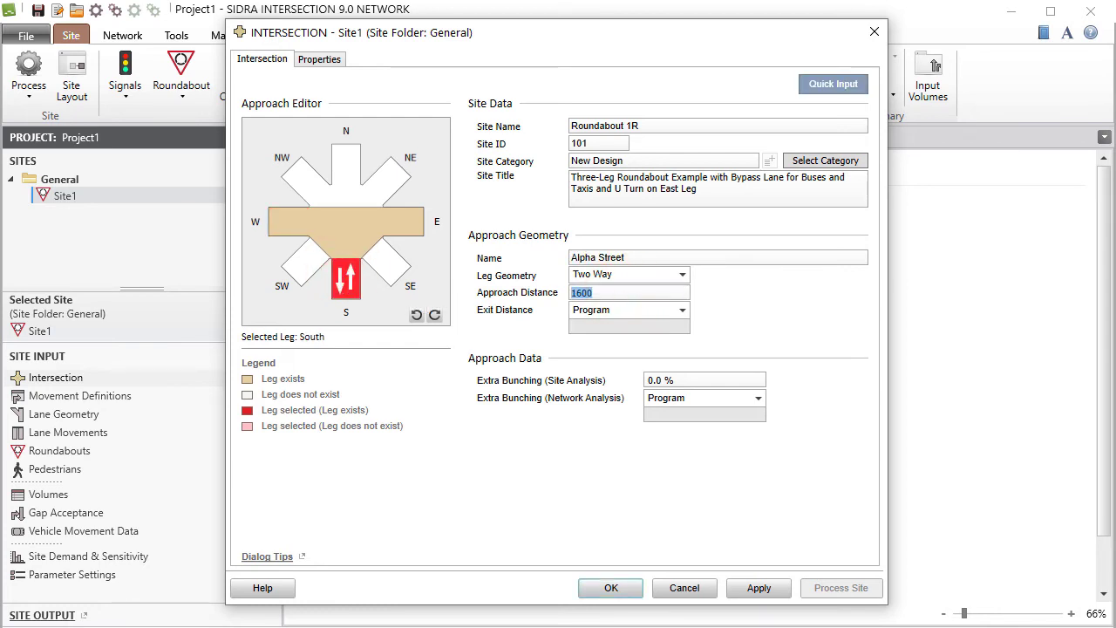
pyautogui.write('700')
pyautogui.press('Tab')
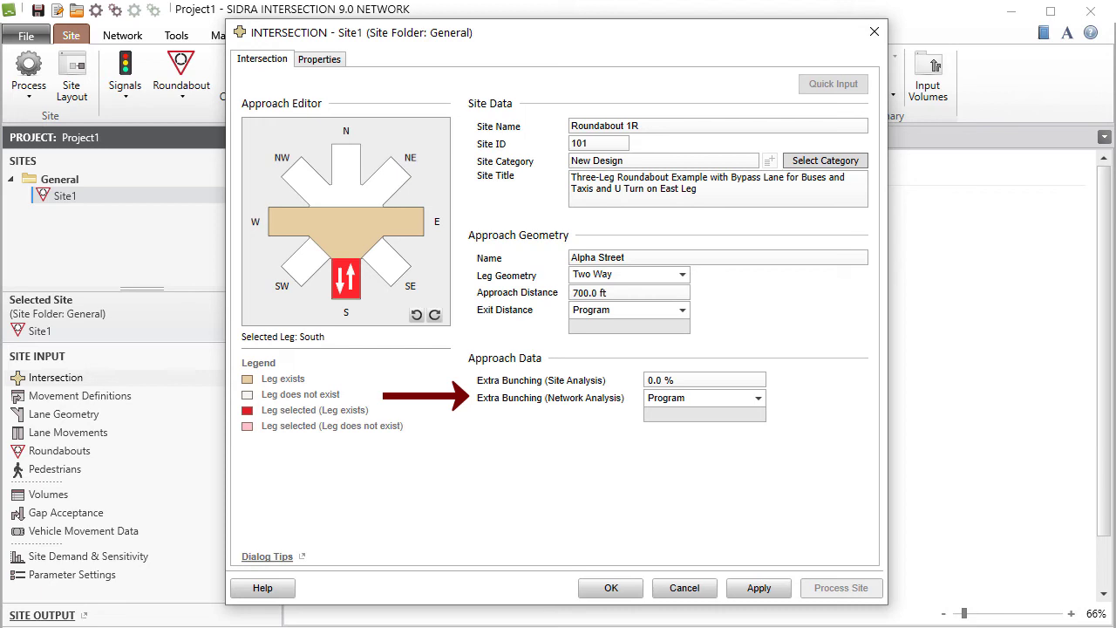
# Describe the site as 'Three-leg Roundabout example prepared for Intersection Input Dialog tutorial' and accept the dialog
pyautogui.click(340, 61)
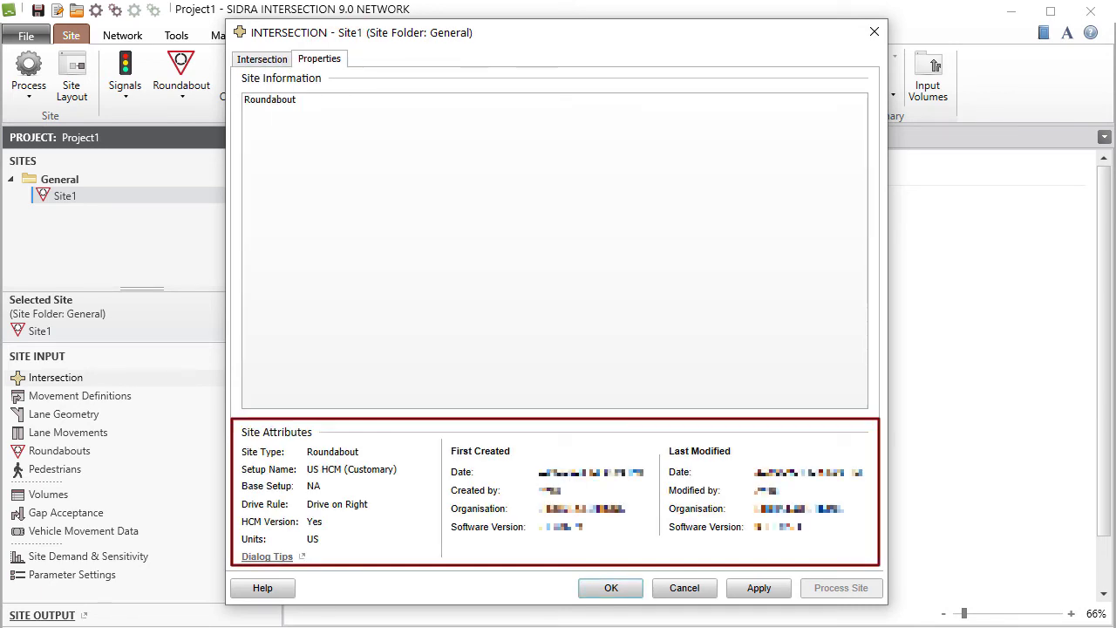
pyautogui.write('Three-leg Roundabout example prepared for Intersection Input Dialog tutorial')
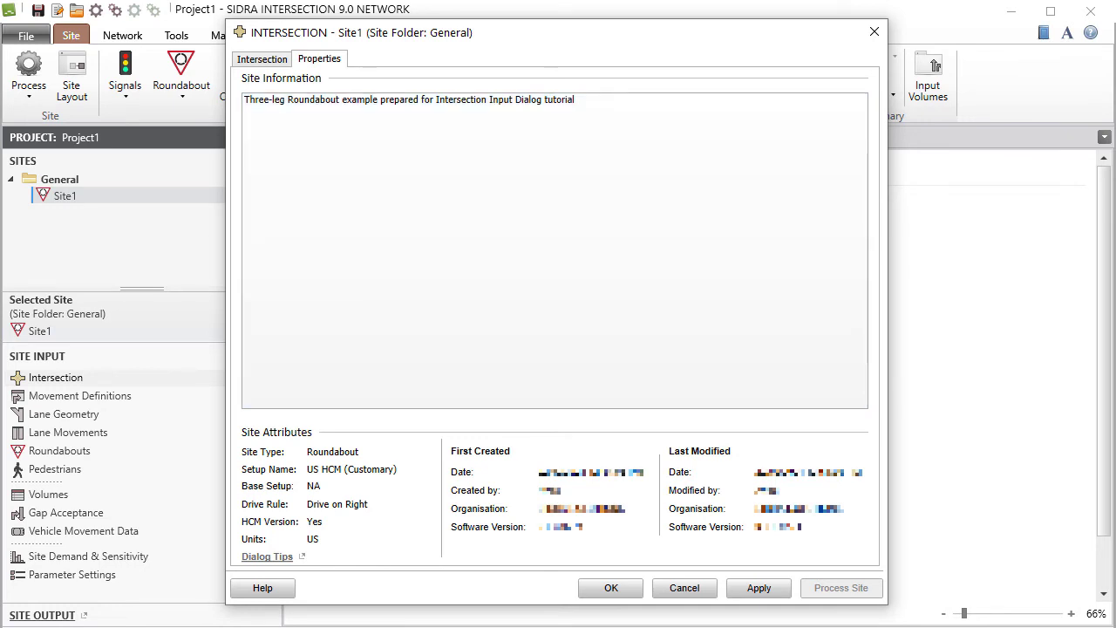
pyautogui.click(629, 589)
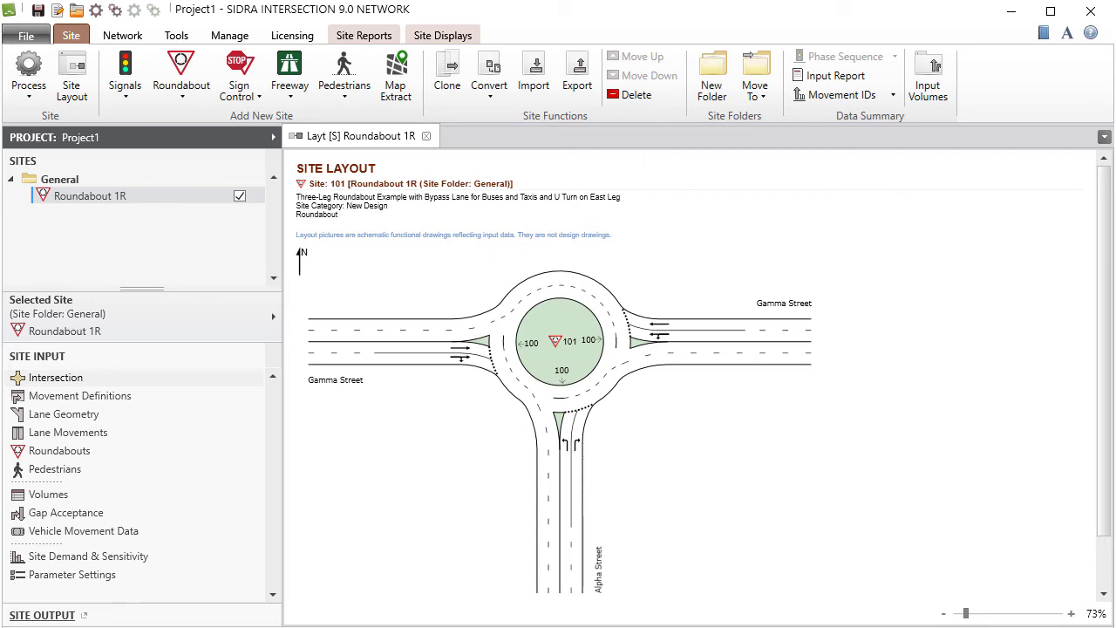
# Close the layout drawing and save the project as Site Input 1R
pyautogui.click(426, 136)
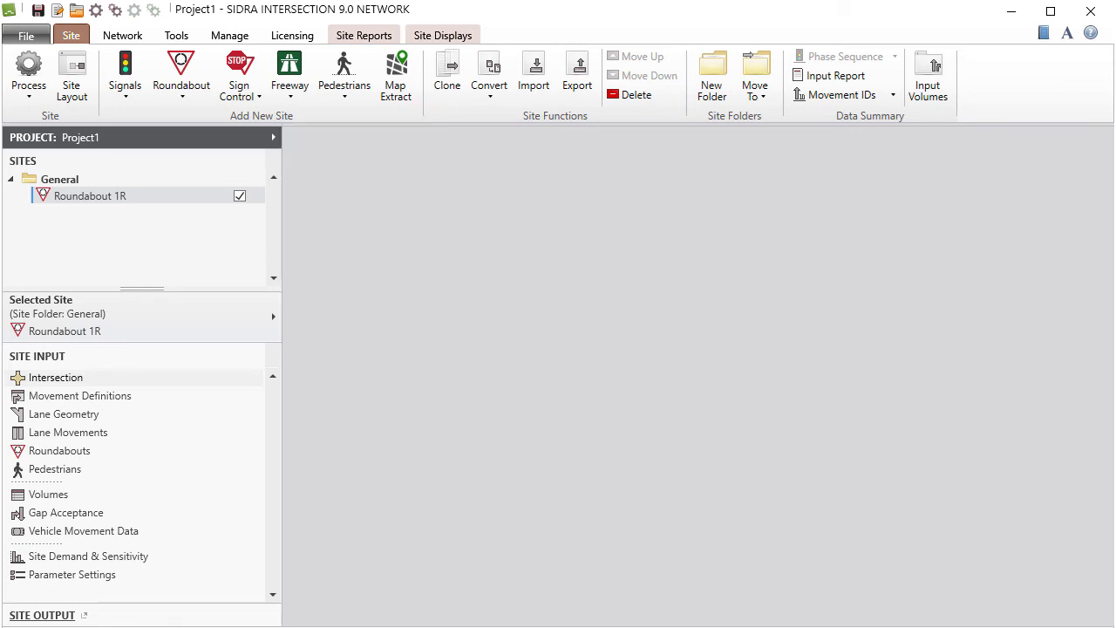
pyautogui.click(38, 10)
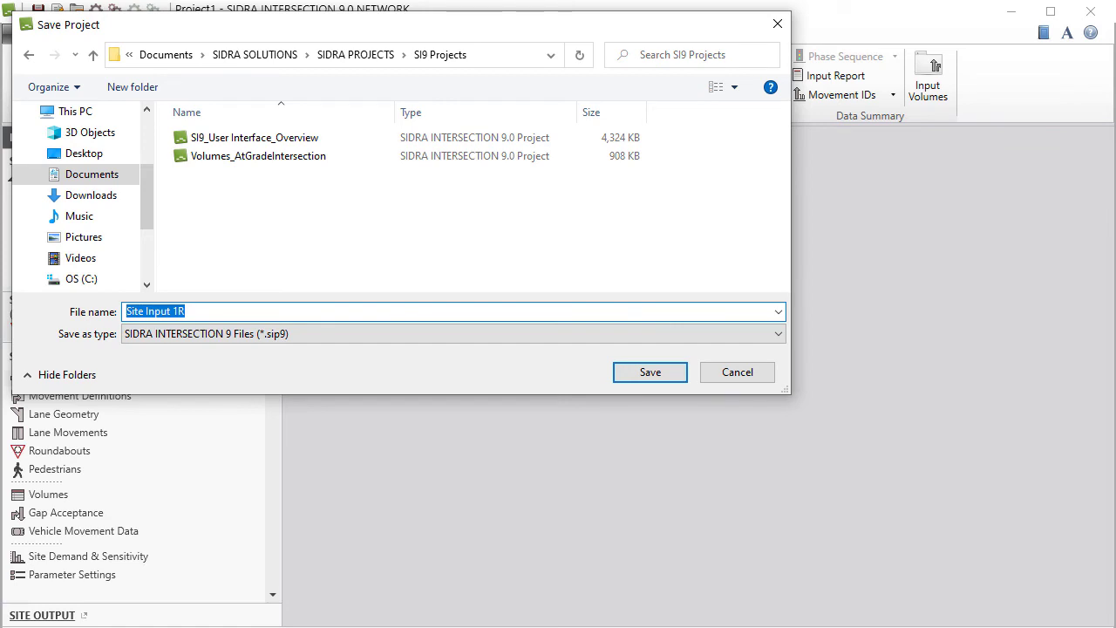
pyautogui.click(625, 371)
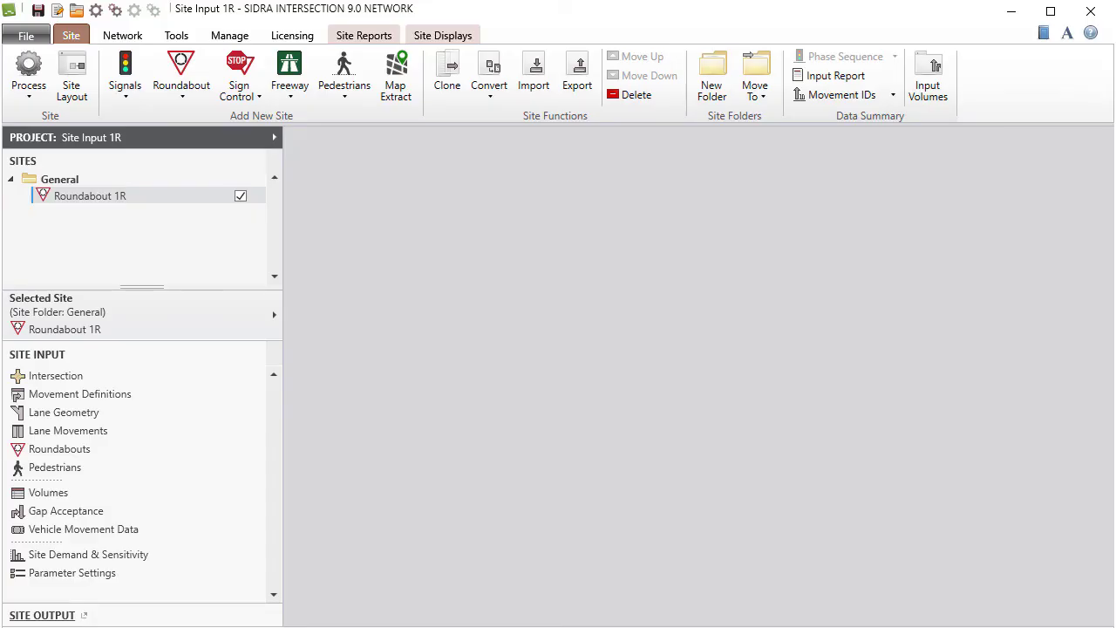
# Add a two-way Stop sign-control site and bring up its Intersection settings from Site Layout
pyautogui.click(253, 92)
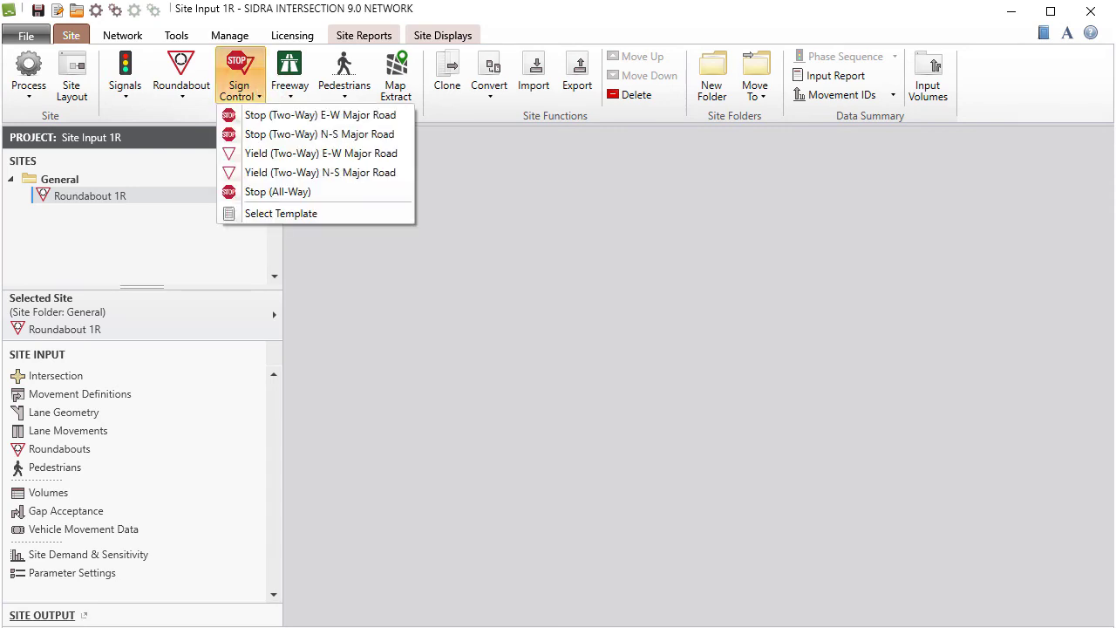
pyautogui.click(406, 115)
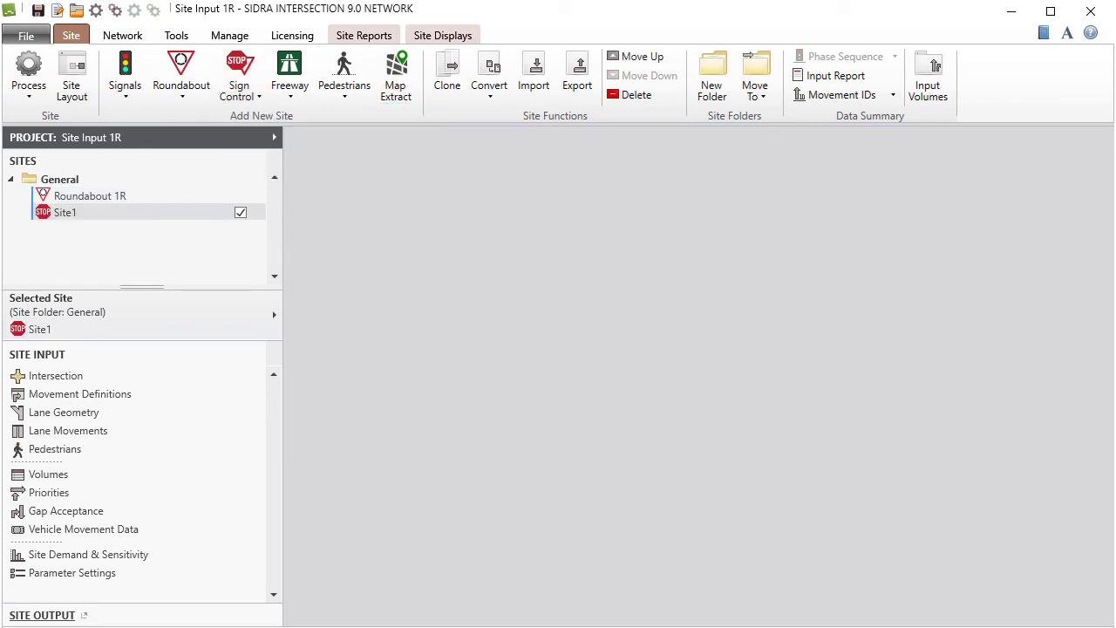
pyautogui.click(76, 87)
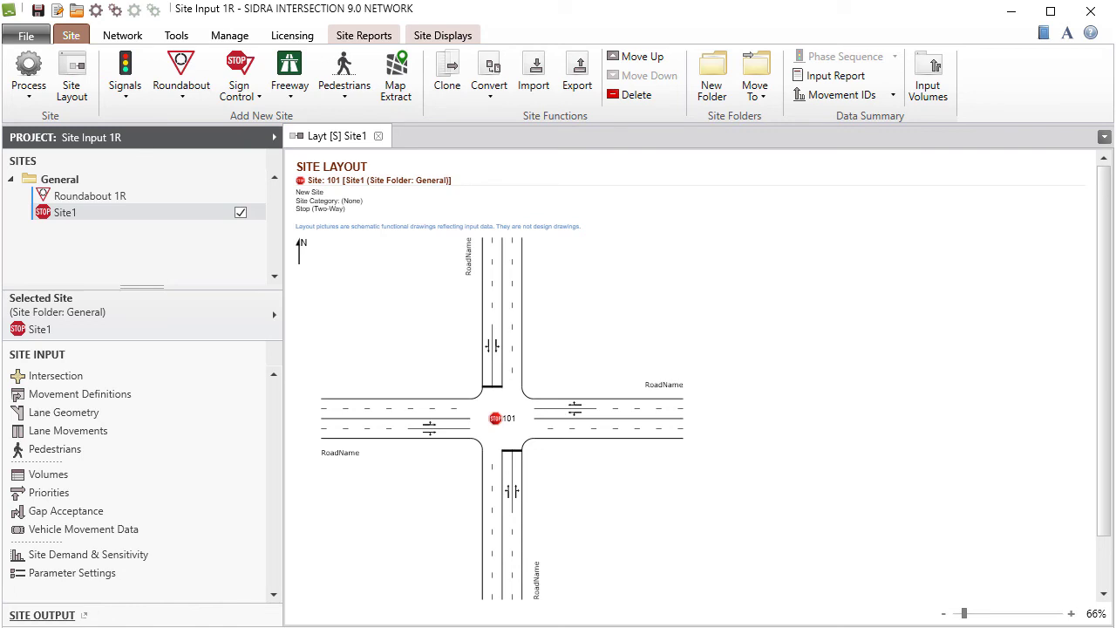
pyautogui.click(172, 375)
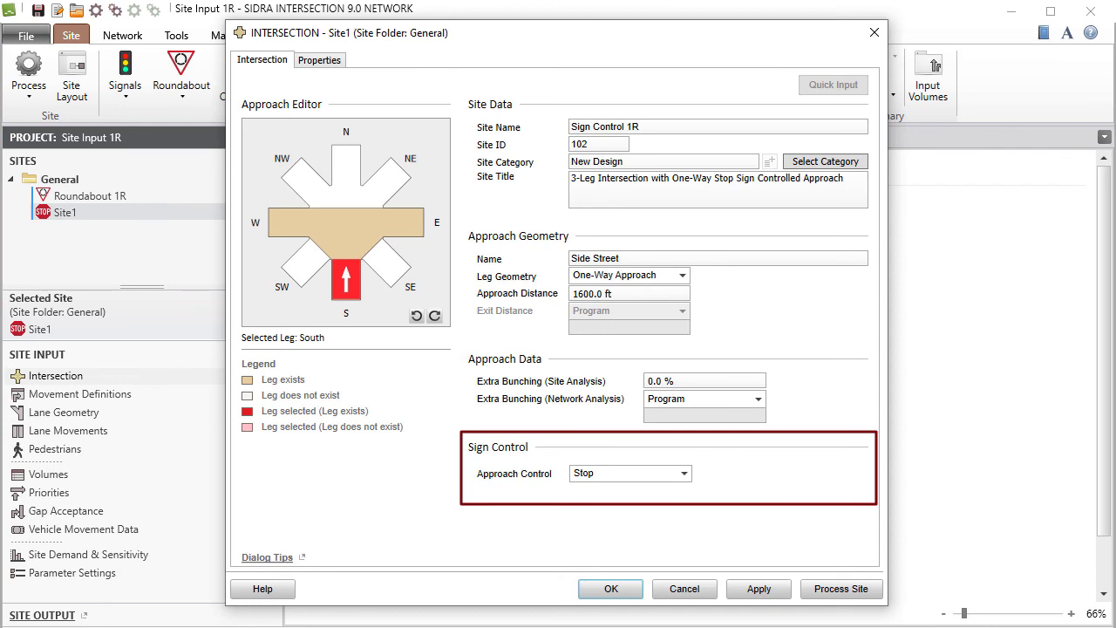
# Keep Stop as the south approach control for Sign Control 1R
pyautogui.click(684, 474)
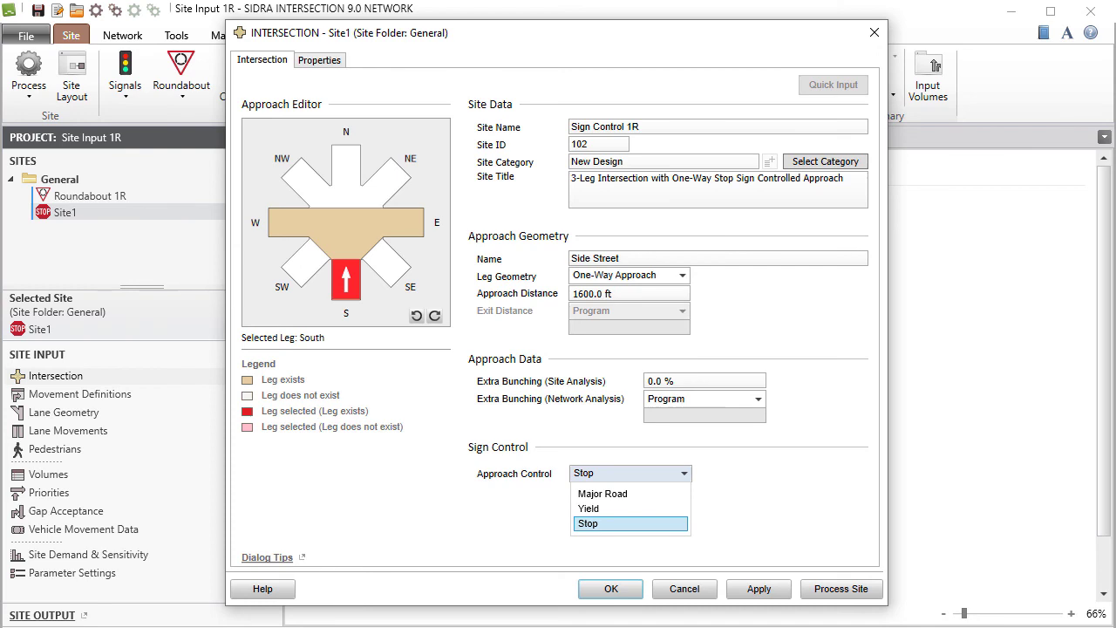
pyautogui.press('Return')
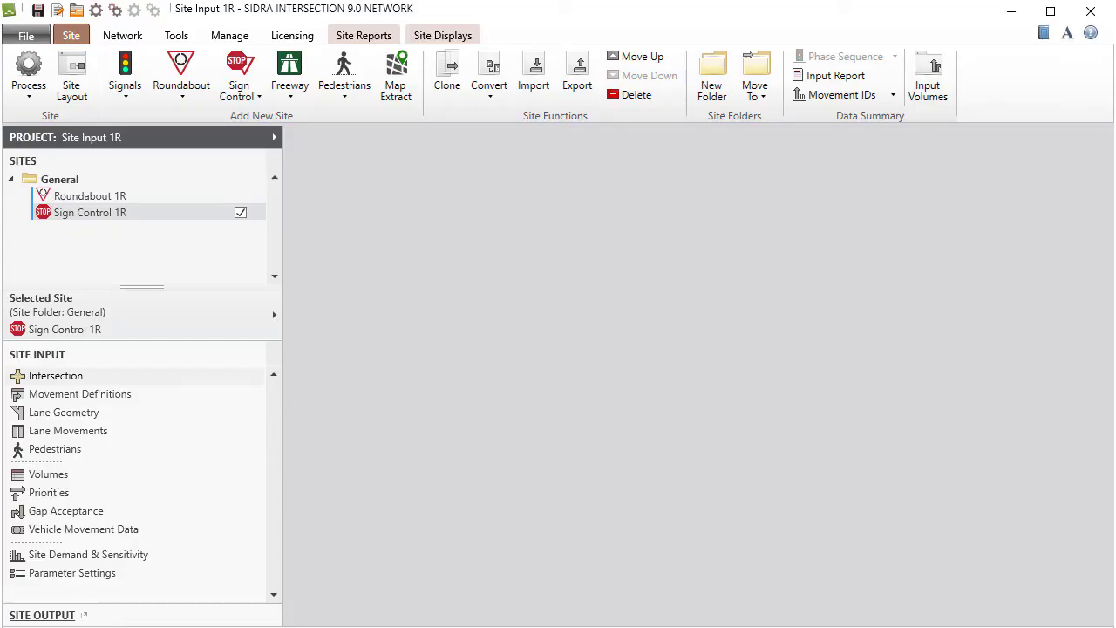
# Add a signalised At-Grade Intersection site and bring up its Intersection settings from Site Layout
pyautogui.click(124, 93)
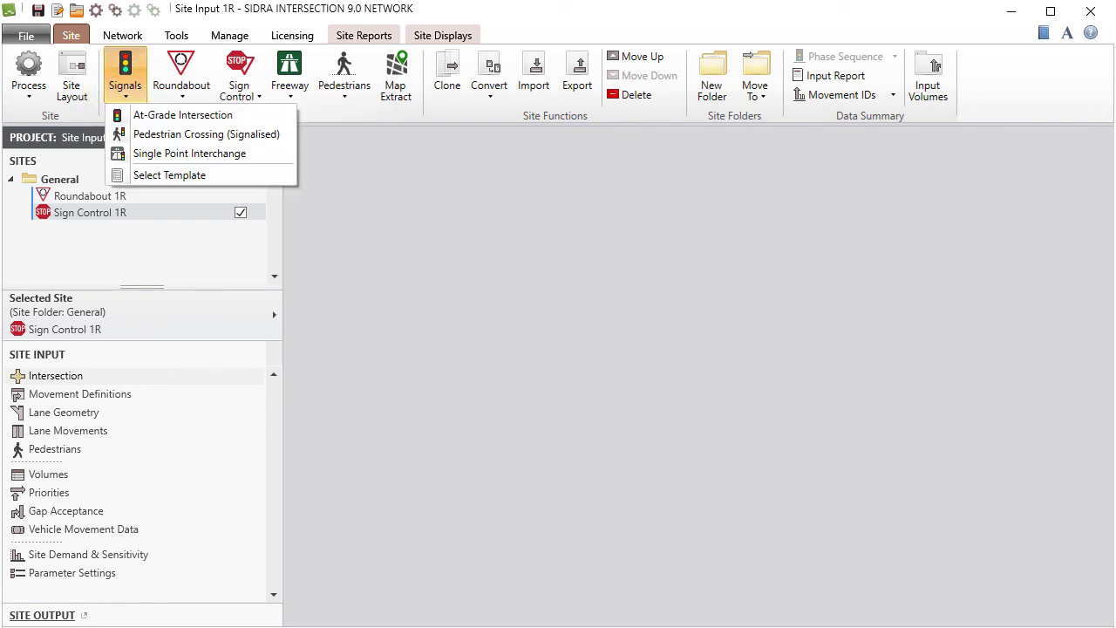
pyautogui.click(282, 116)
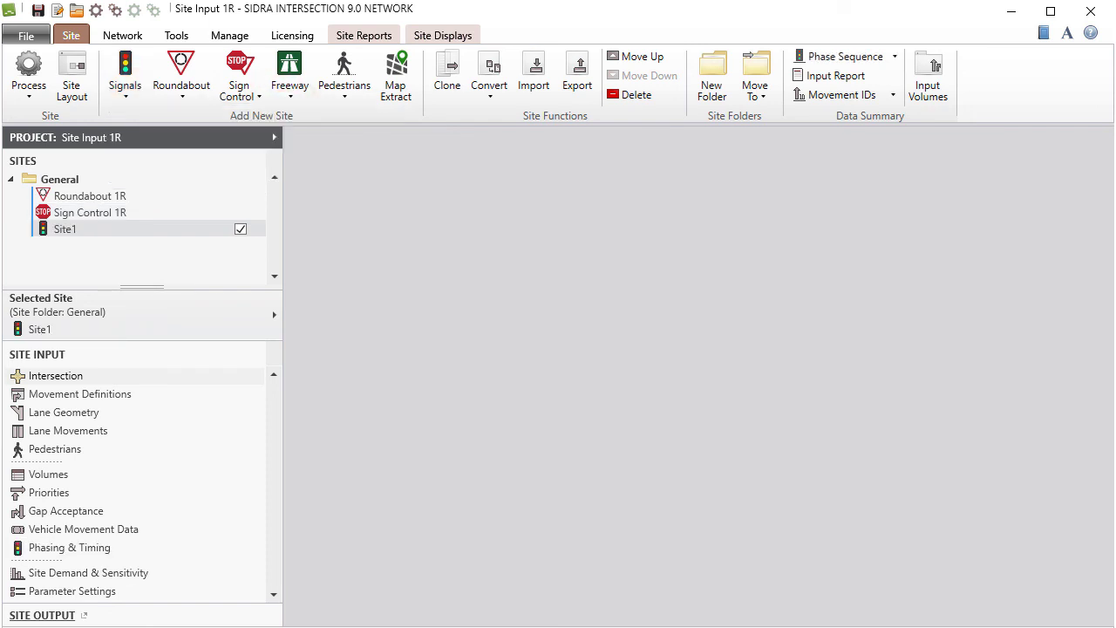
pyautogui.click(90, 103)
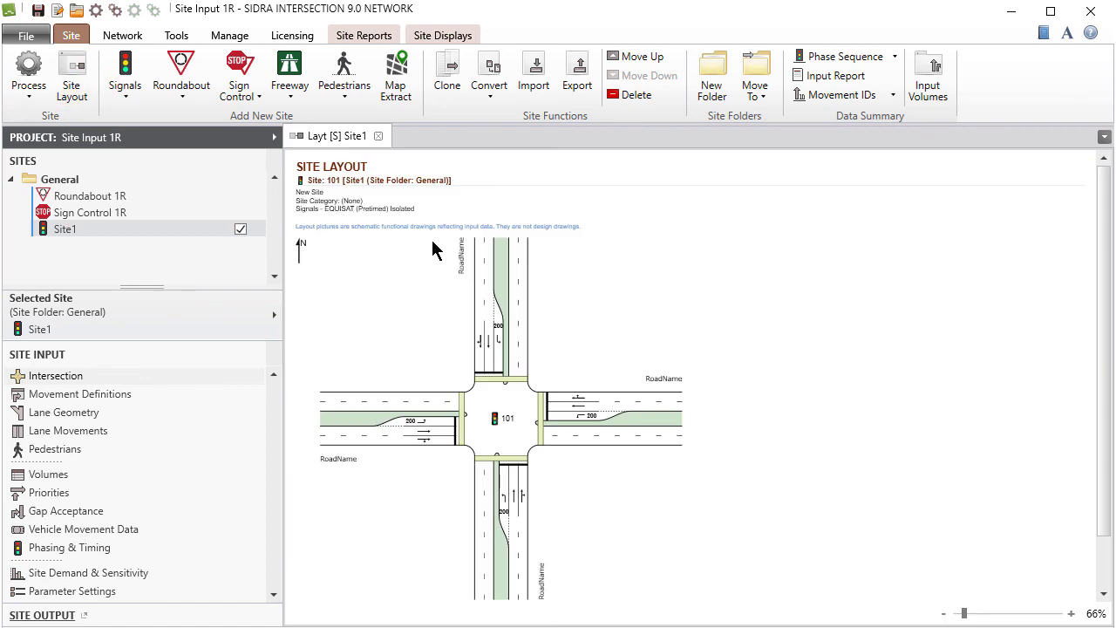
pyautogui.rightClick(432, 240)
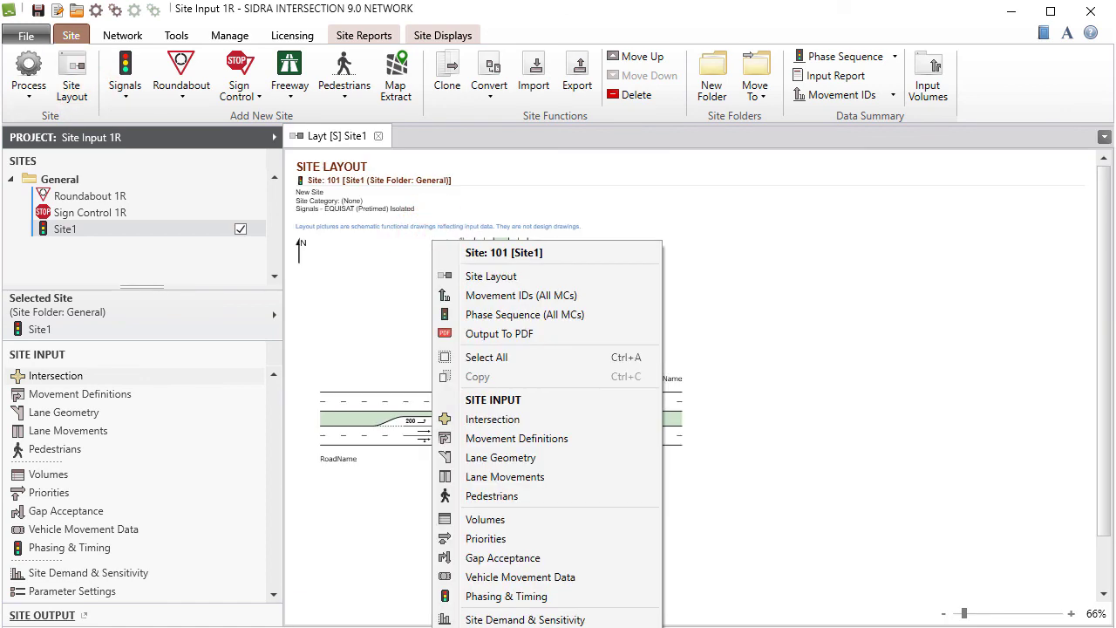
pyautogui.click(583, 420)
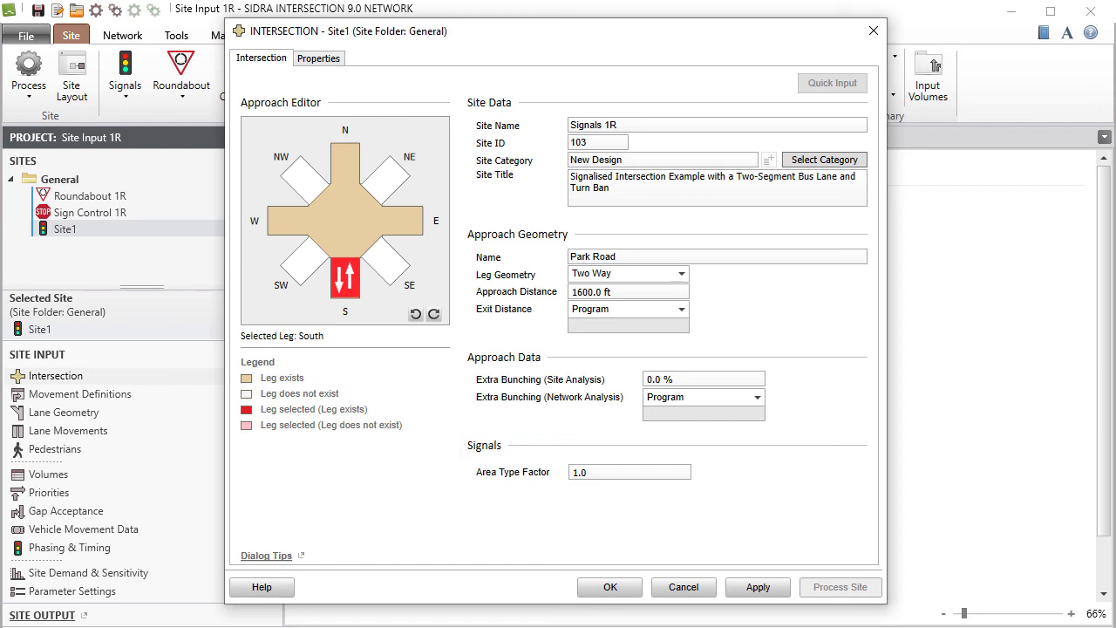
# Enter an Area Type Factor of 0.9 and apply it to Site (All Legs) via Quick Input
pyautogui.write('0.9')
pyautogui.press('Tab')
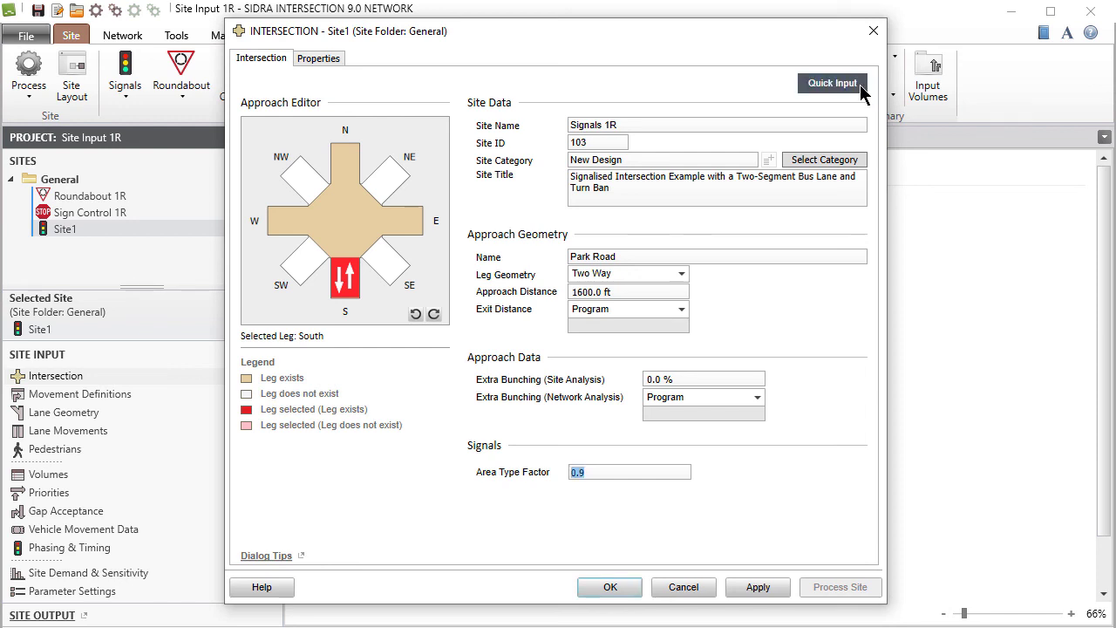
pyautogui.click(860, 86)
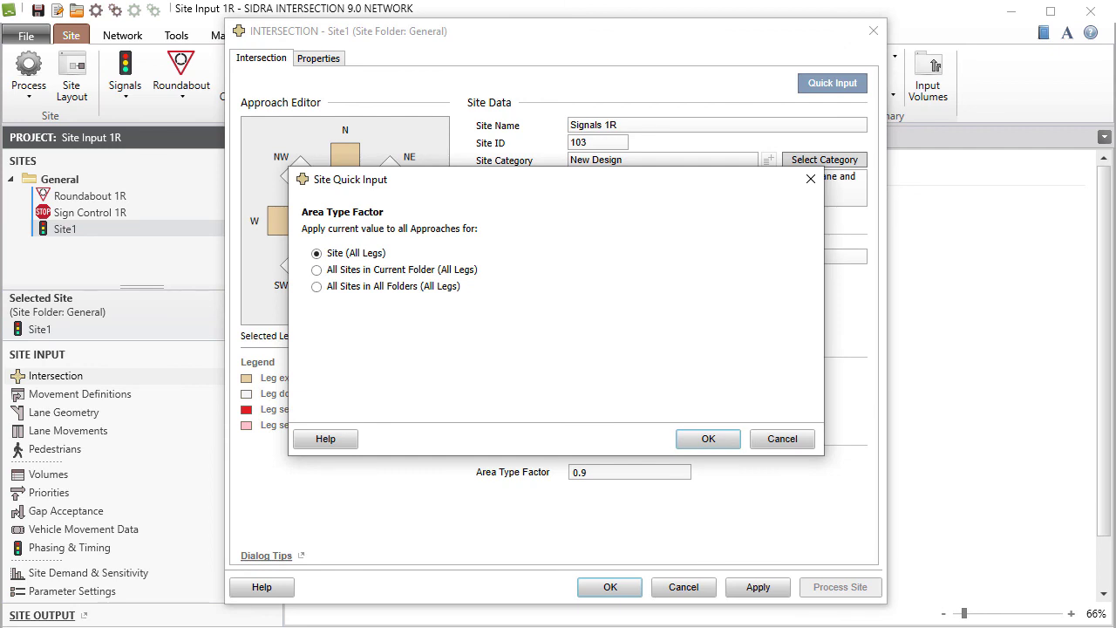
pyautogui.click(729, 436)
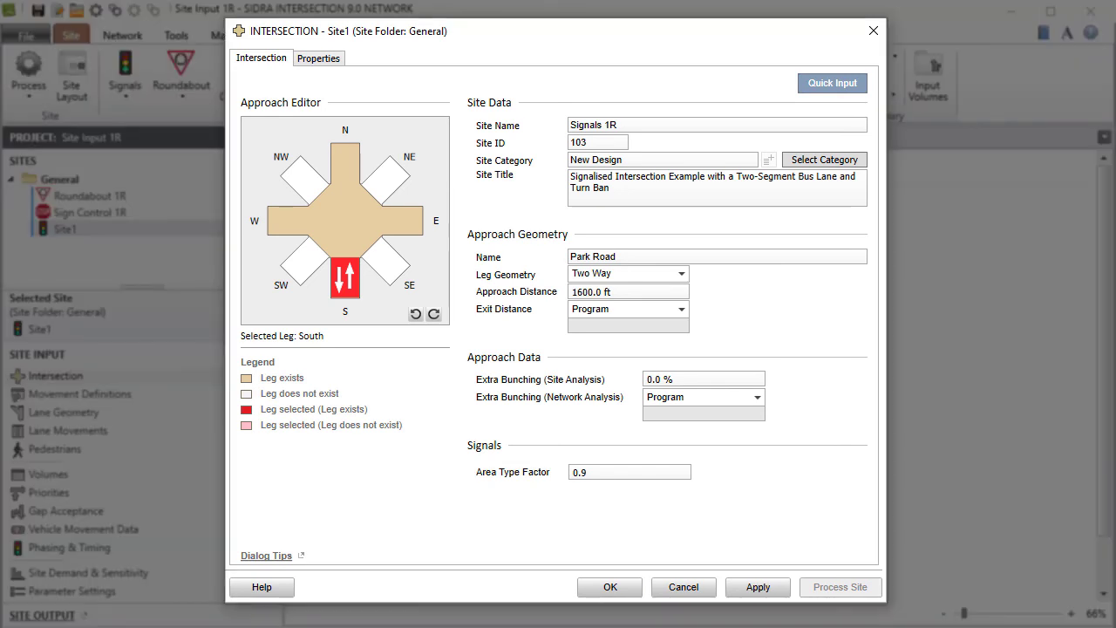